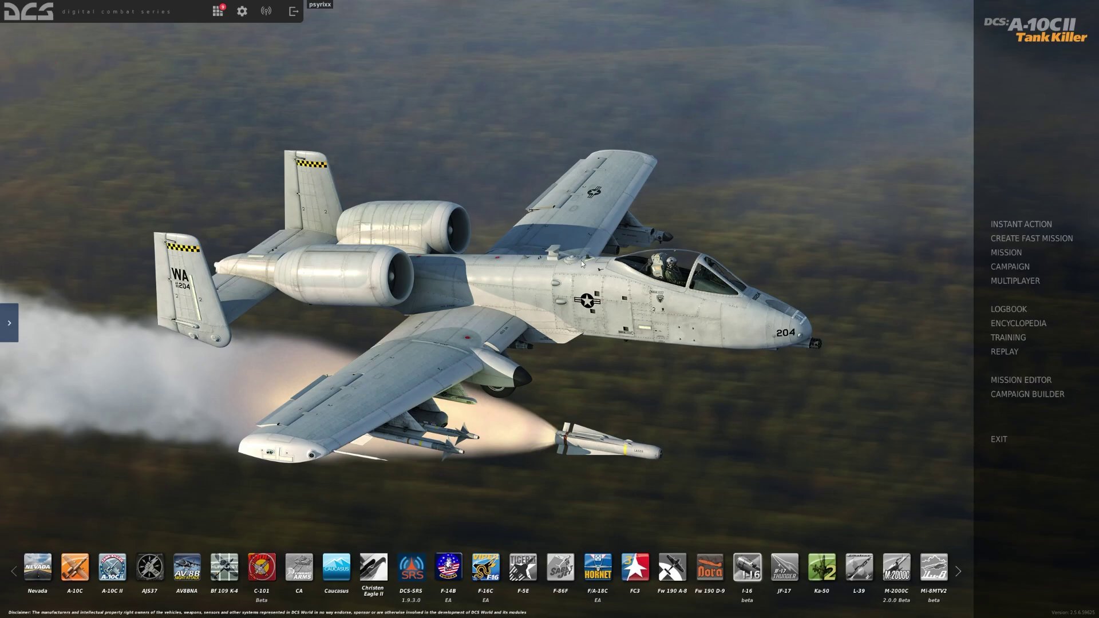
Create a new mission in the Mission Editor on the Caucasus map and assign Russia to the Blue coalition.
left_click(1025, 383)
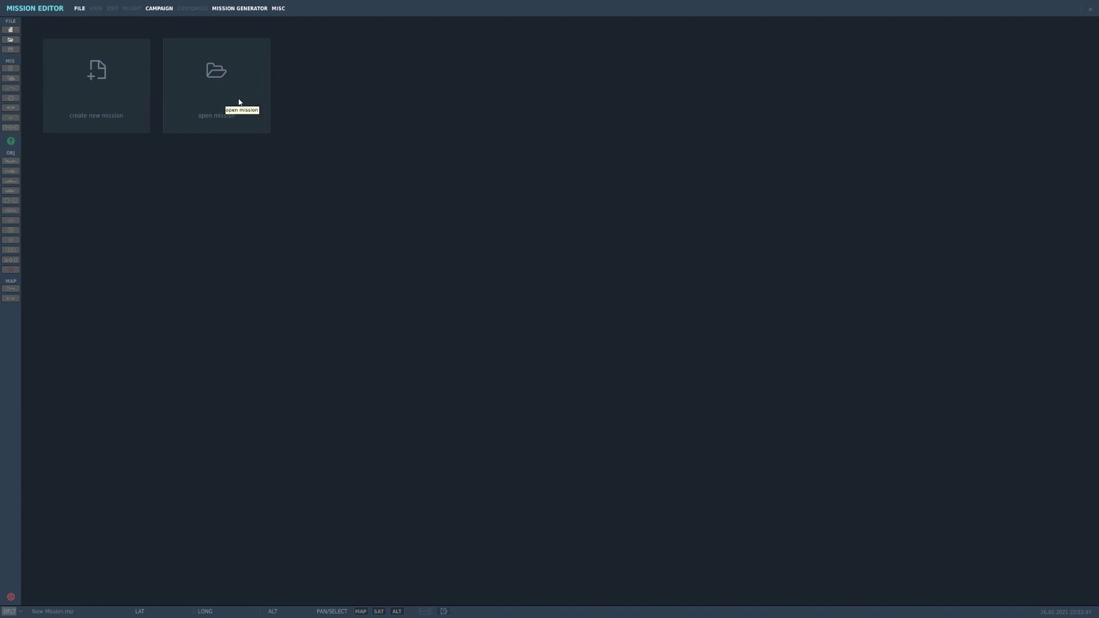
left_click(96, 79)
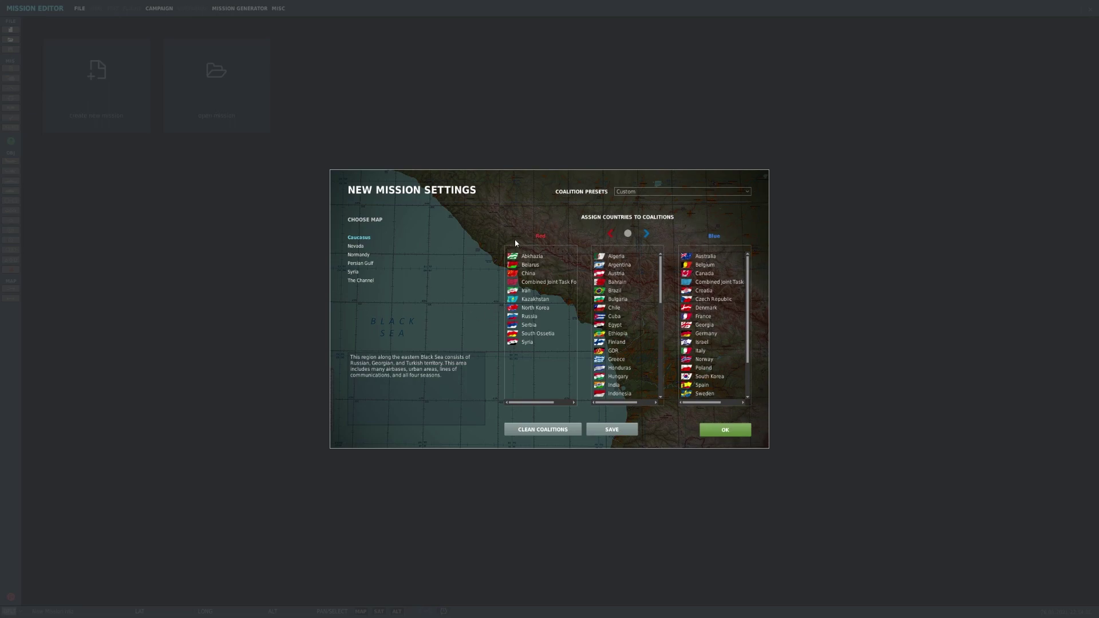
left_click(532, 317)
left_click(648, 235)
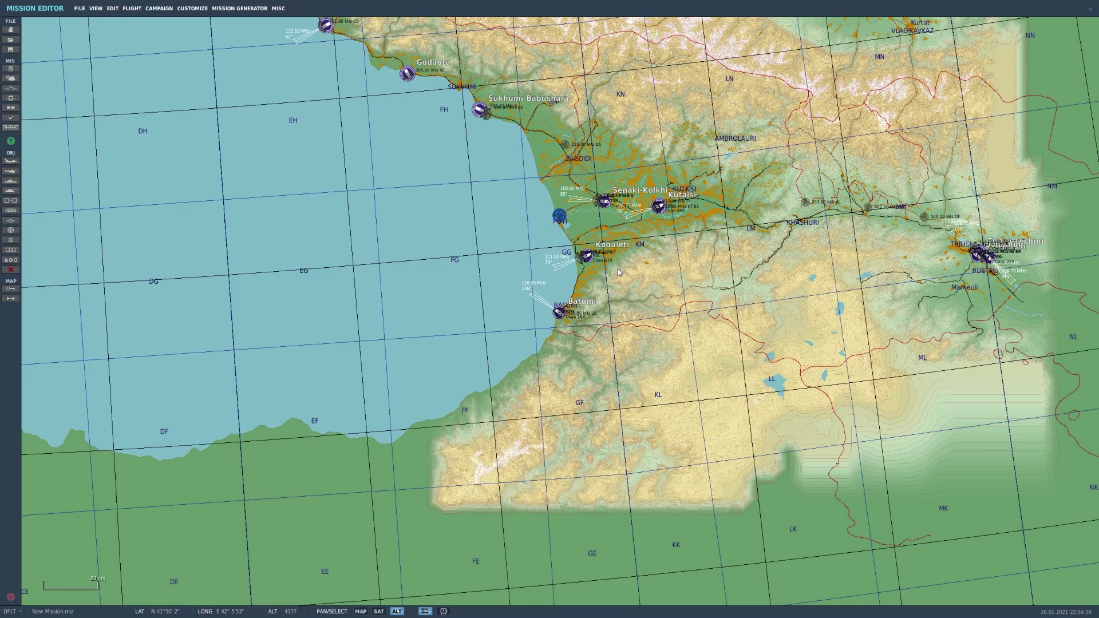
Set the coalition of Kobuleti airport to Blue.
scroll(617, 269, "down", 1)
scroll(614, 279, "up", 4)
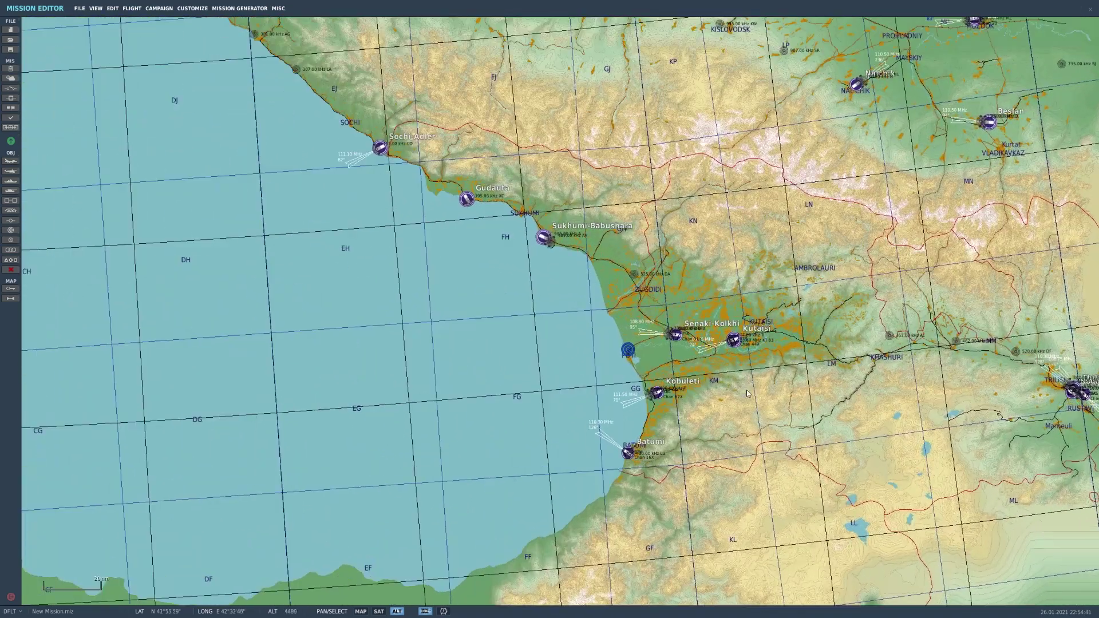
scroll(717, 376, "up", 2)
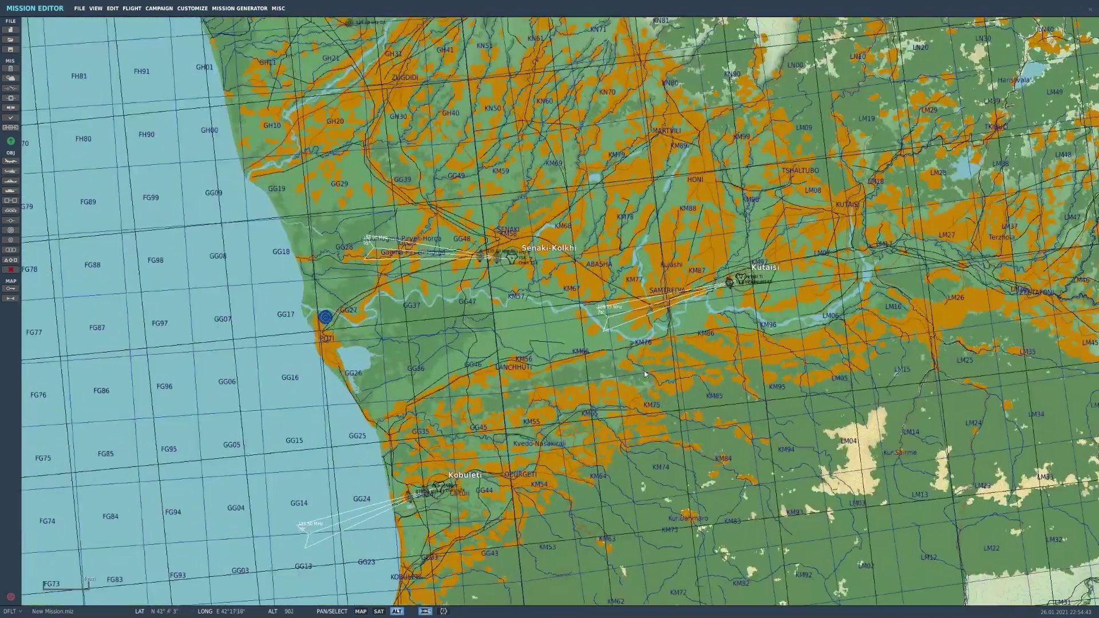
scroll(616, 400, "down", 2)
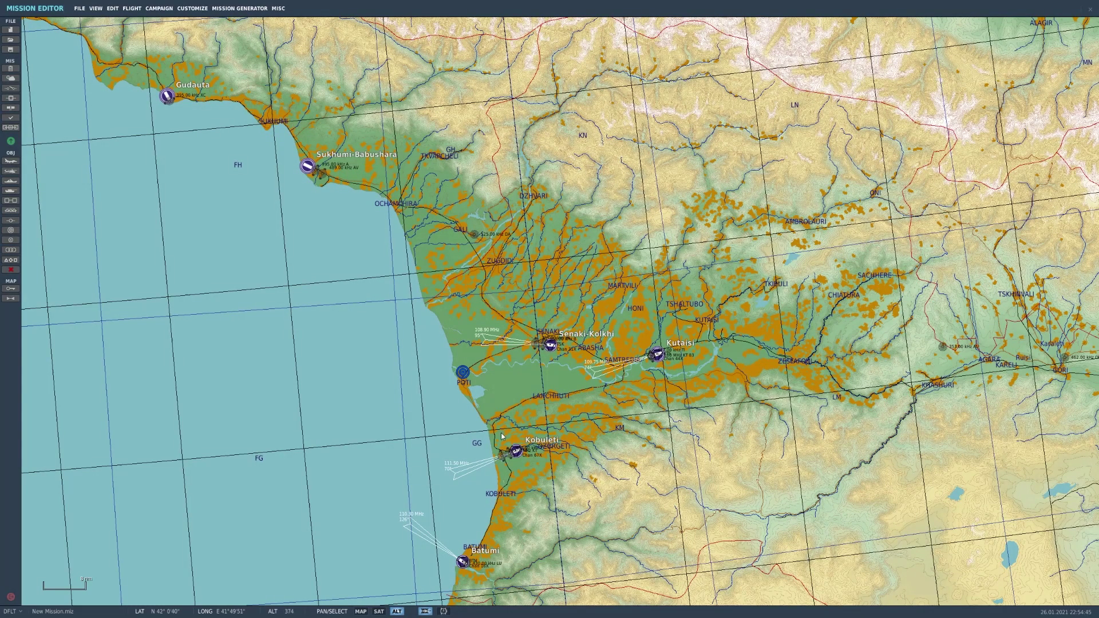
scroll(504, 486, "up", 4)
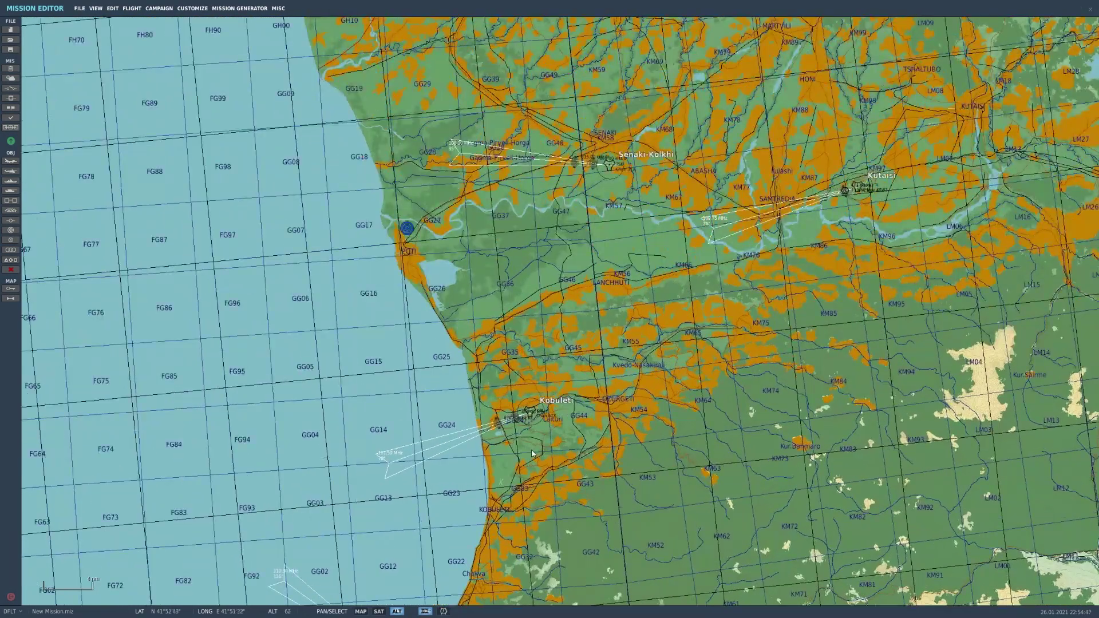
scroll(523, 426, "up", 4)
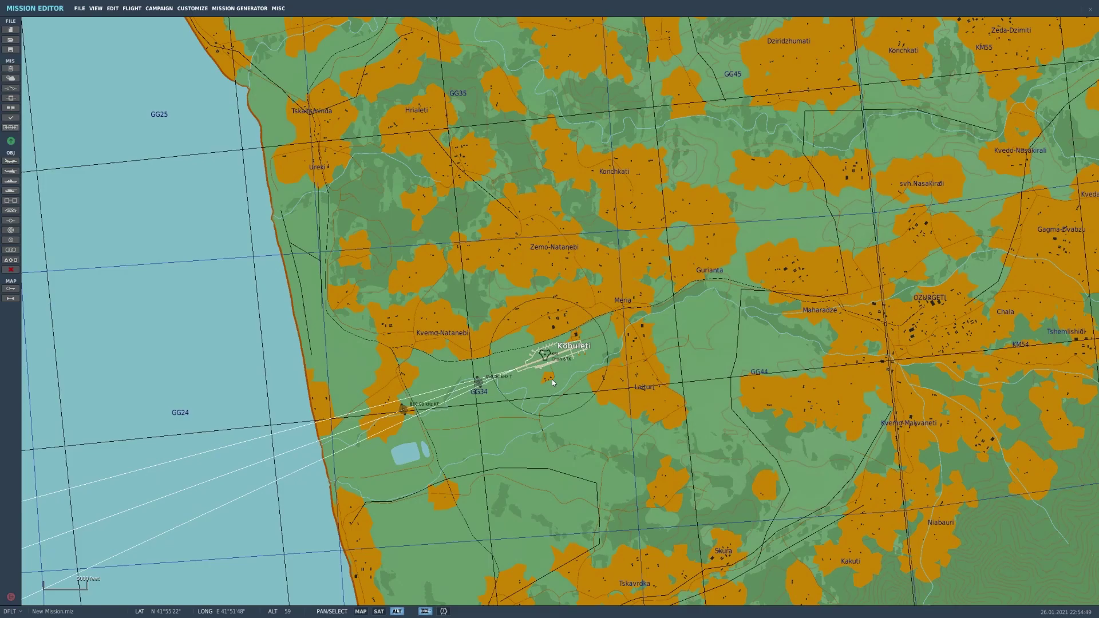
scroll(526, 369, "up", 5)
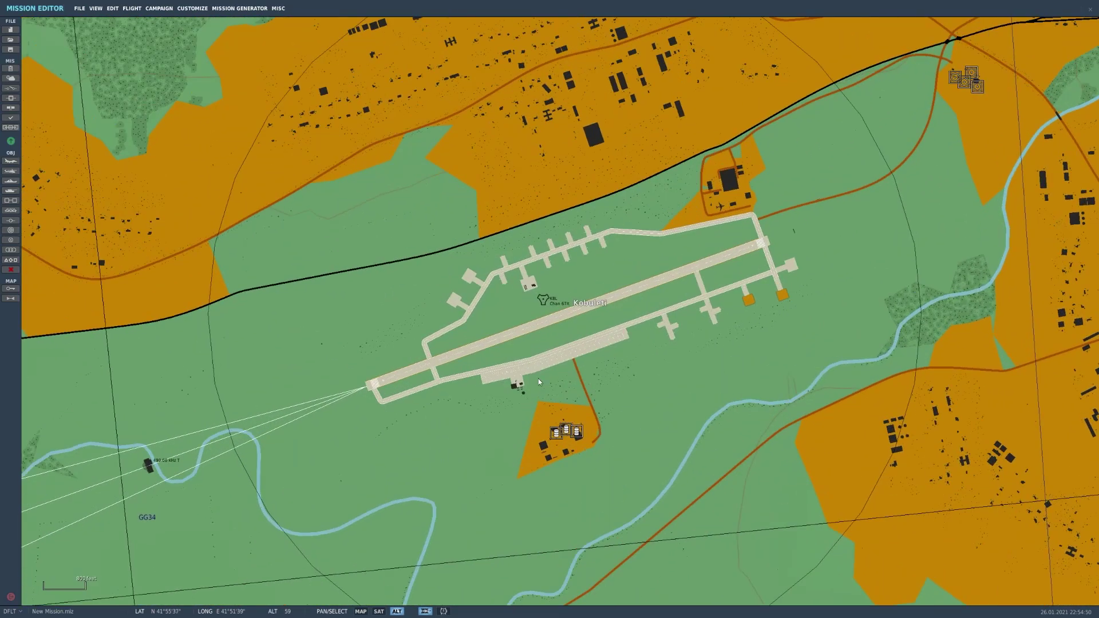
scroll(561, 391, "up", 2)
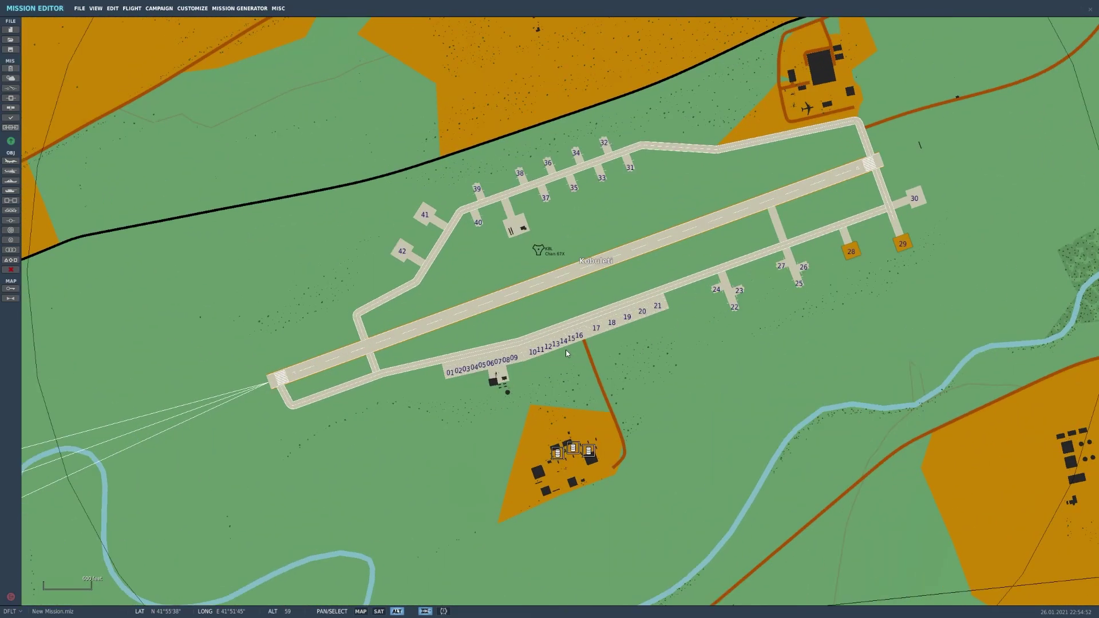
left_click(611, 338)
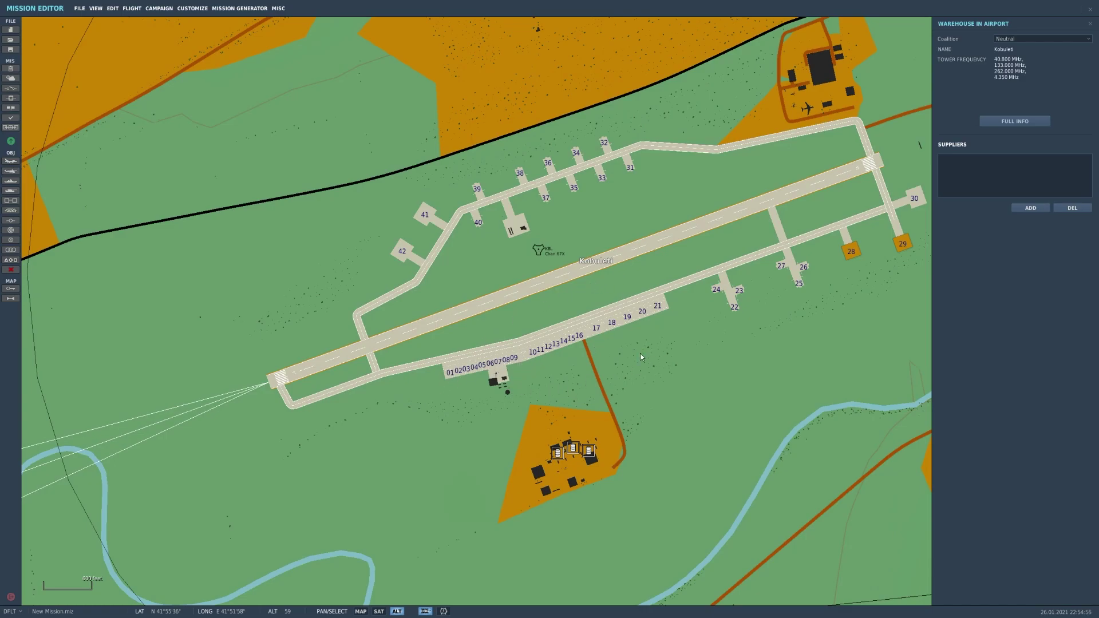
right_click_drag(704, 348, 741, 324)
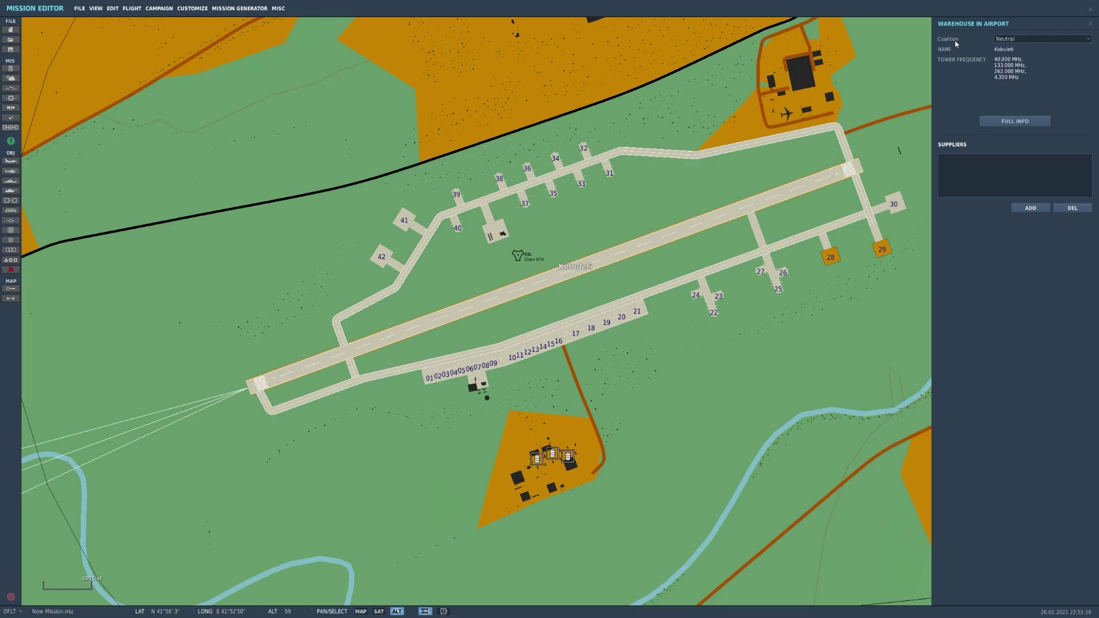
left_click(1043, 40)
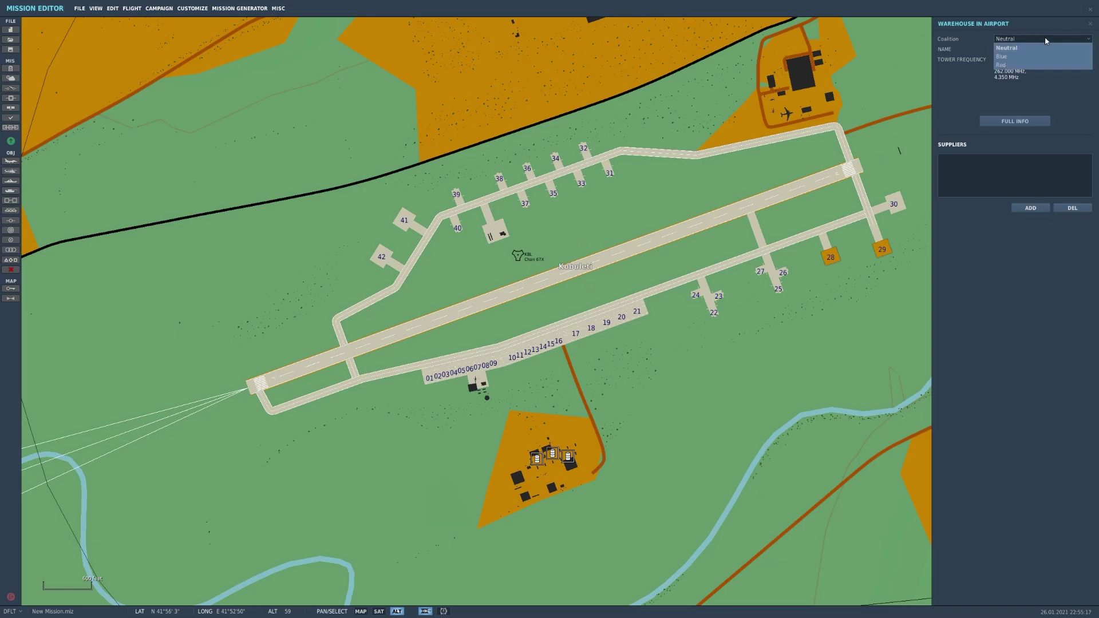
left_click(1003, 58)
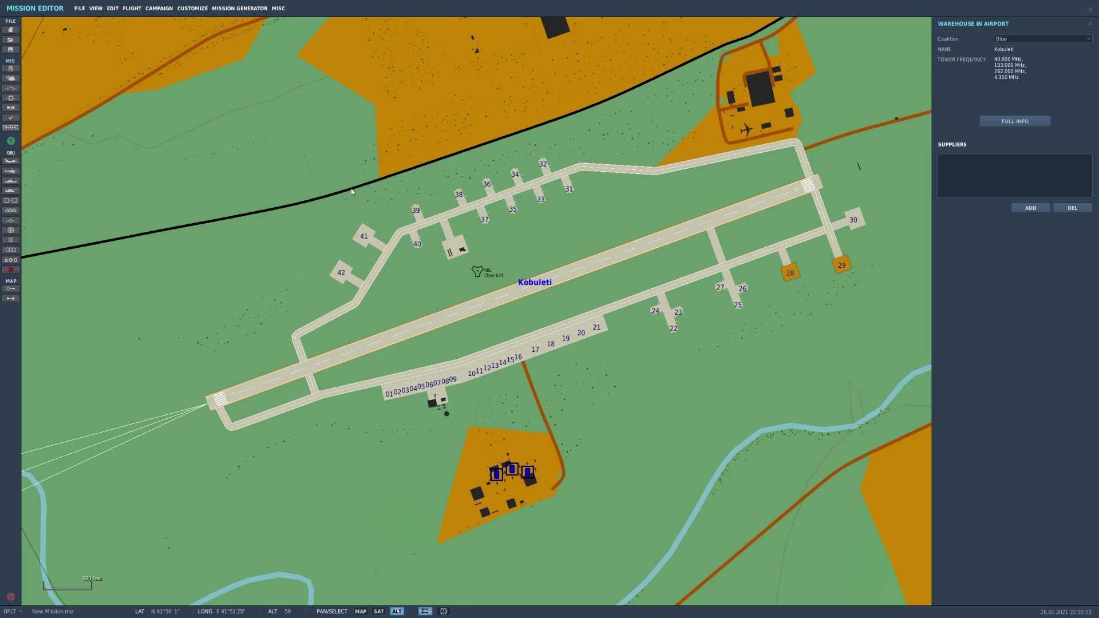
Set the cloud thickness to 1200 feet in the mission's static weather settings.
left_click(11, 79)
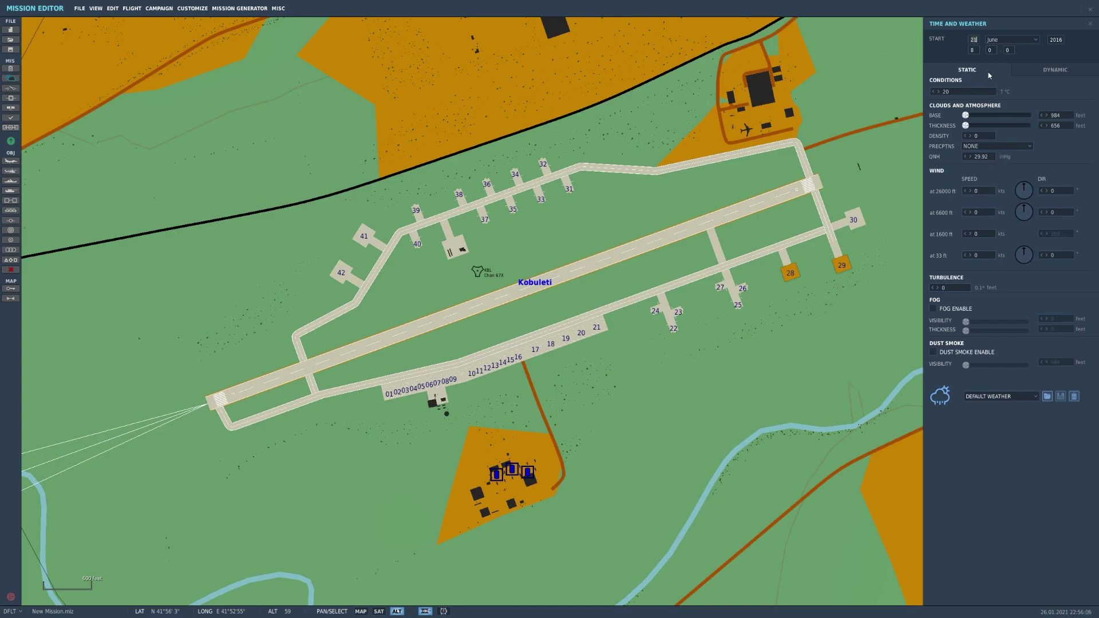
left_click(972, 50)
left_click(975, 137)
left_click(1060, 124)
key("Delete")
key("Delete")
key("Delete")
type("1200")
Set the cloud base to 5500 feet and close the time and weather settings.
left_click(1049, 116)
key("Delete")
key("Delete")
key("Delete")
type("5500")
left_click(1091, 25)
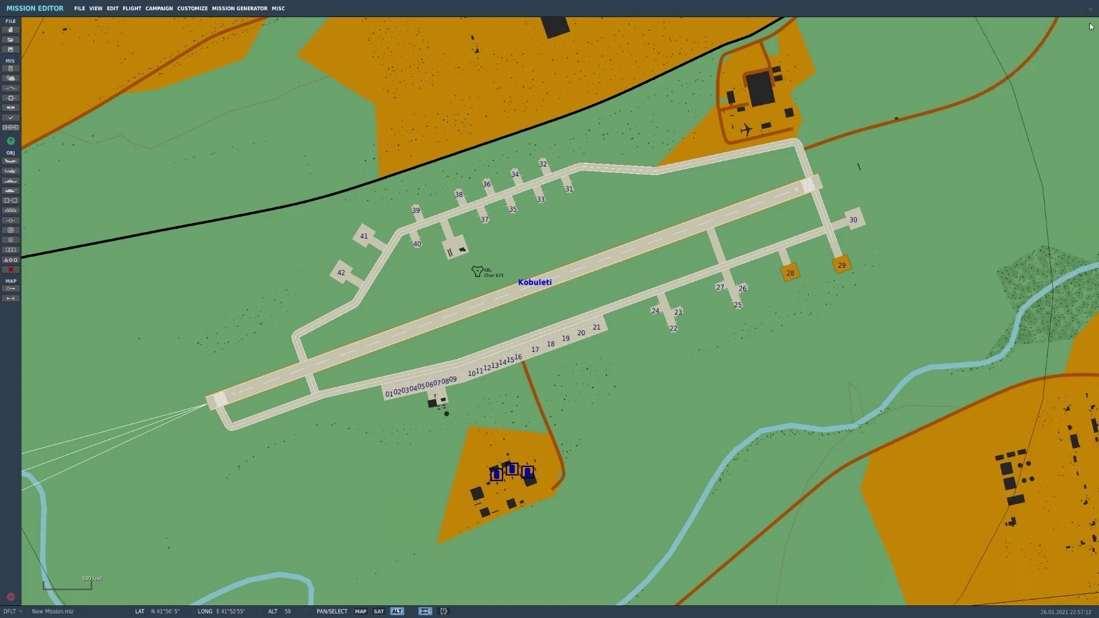
Start a new airplane group and name it "Training Flight".
left_click(12, 162)
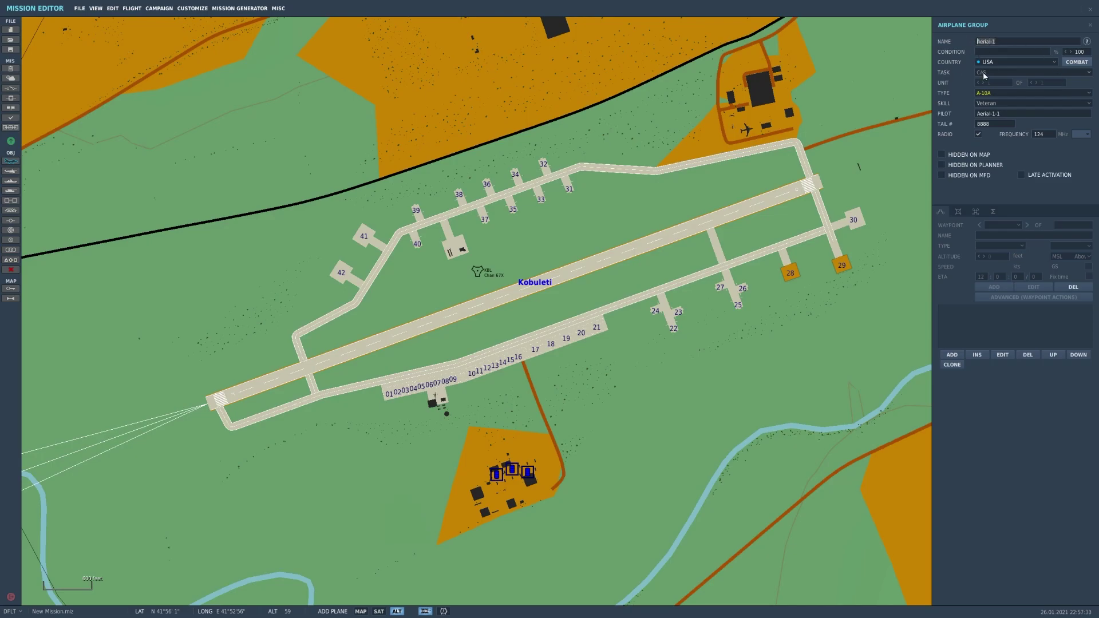
type("Training Flight")
left_click(999, 93)
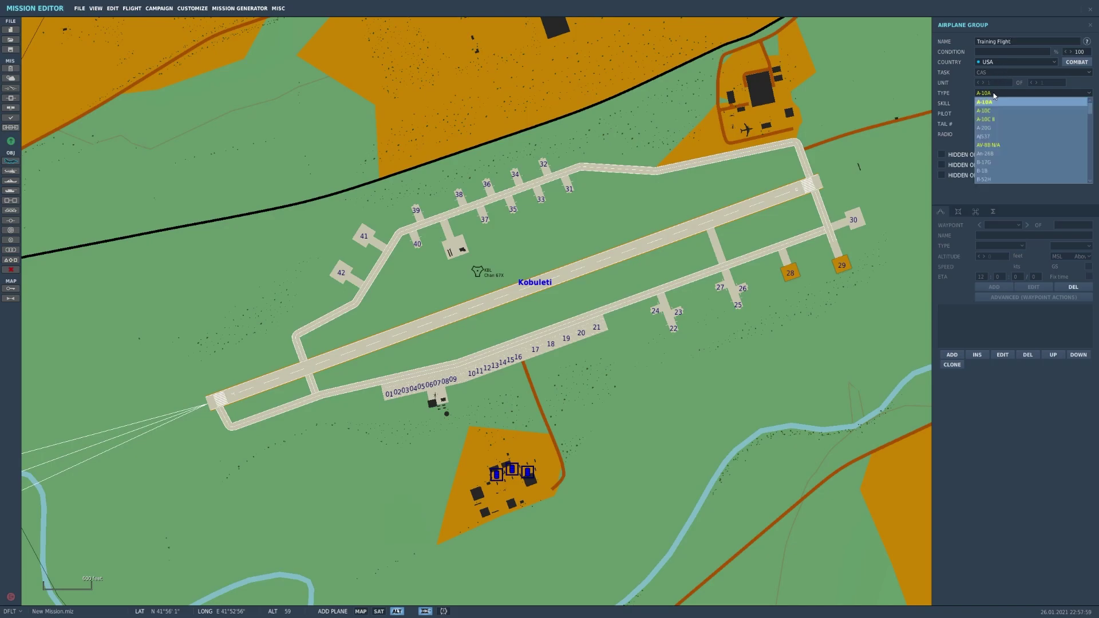
left_click_drag(1092, 113, 1091, 175)
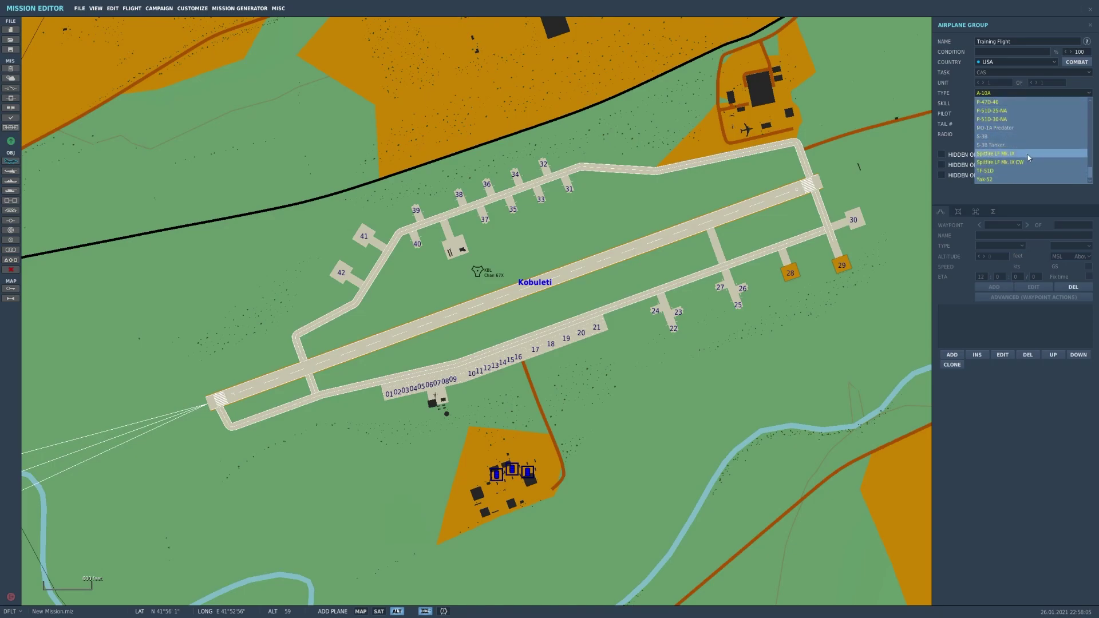
left_click(960, 96)
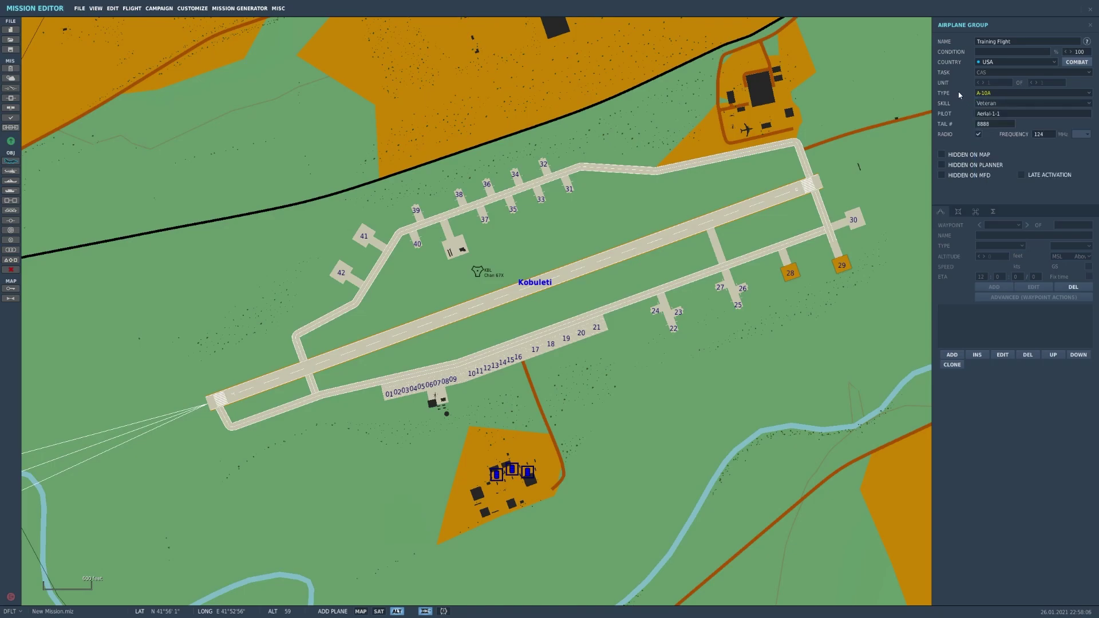
Set the Training Flight group's country to Russia and its aircraft type to Su-25T.
left_click(995, 62)
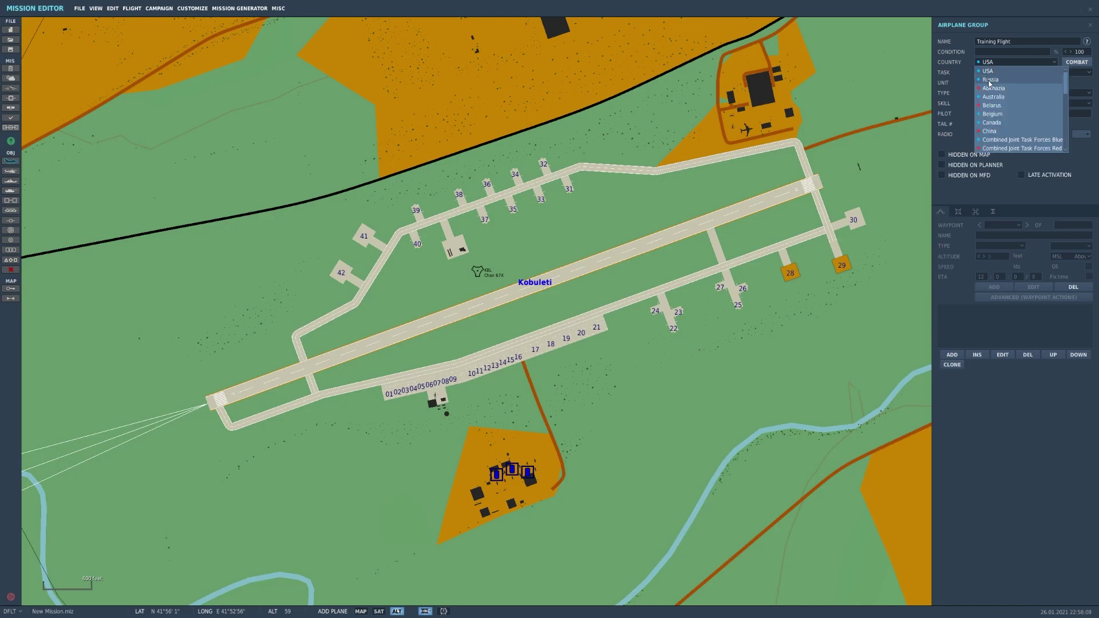
left_click(989, 80)
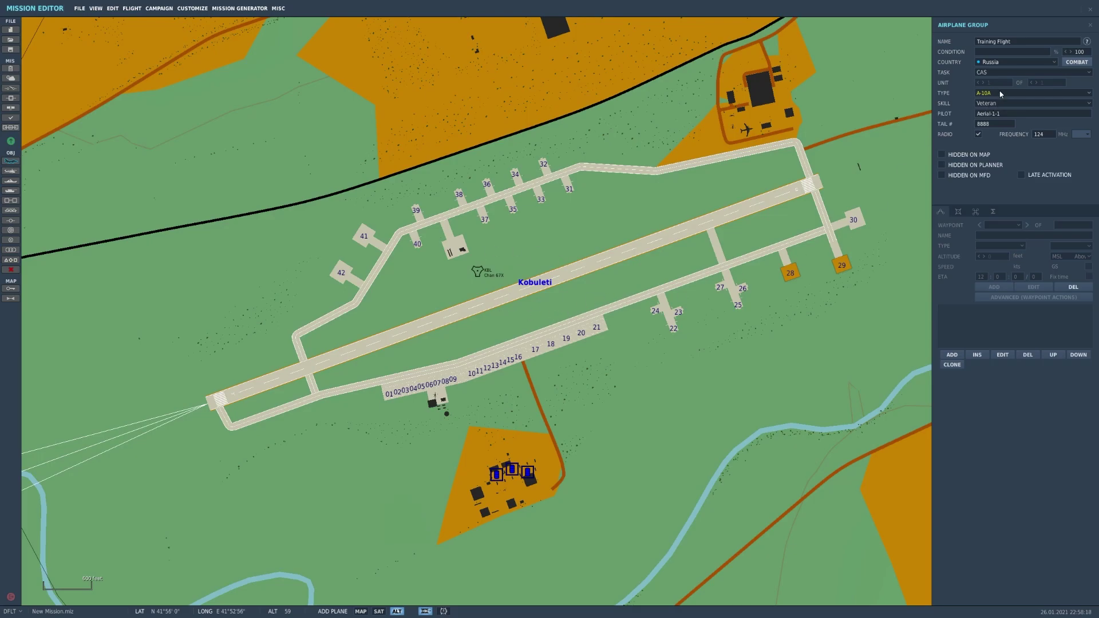
left_click(1029, 93)
left_click_drag(1091, 117, 1091, 175)
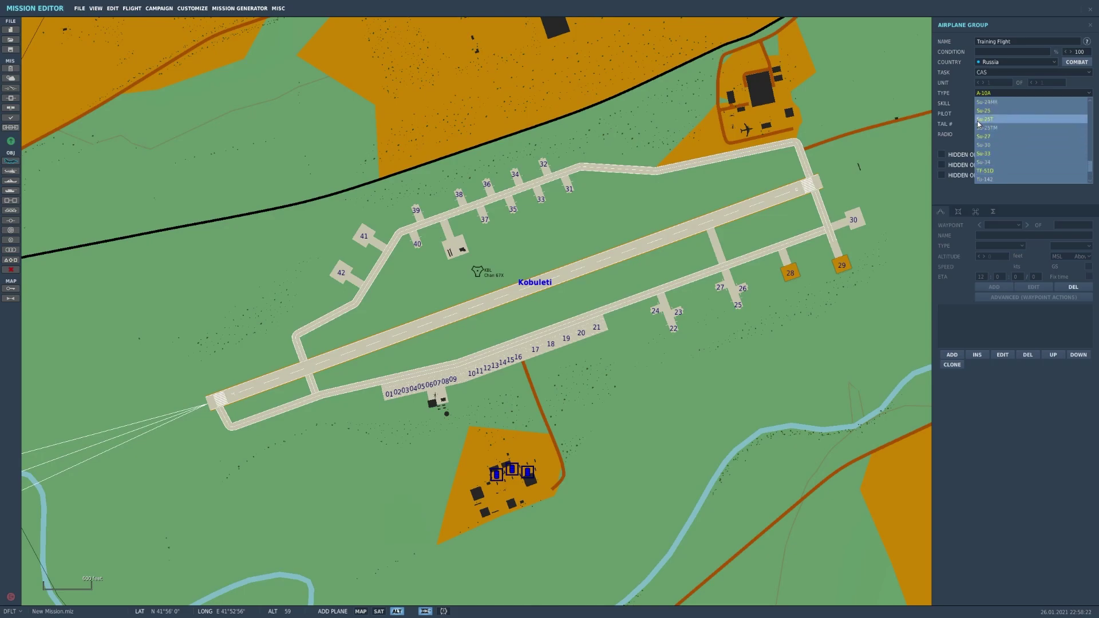
left_click(991, 120)
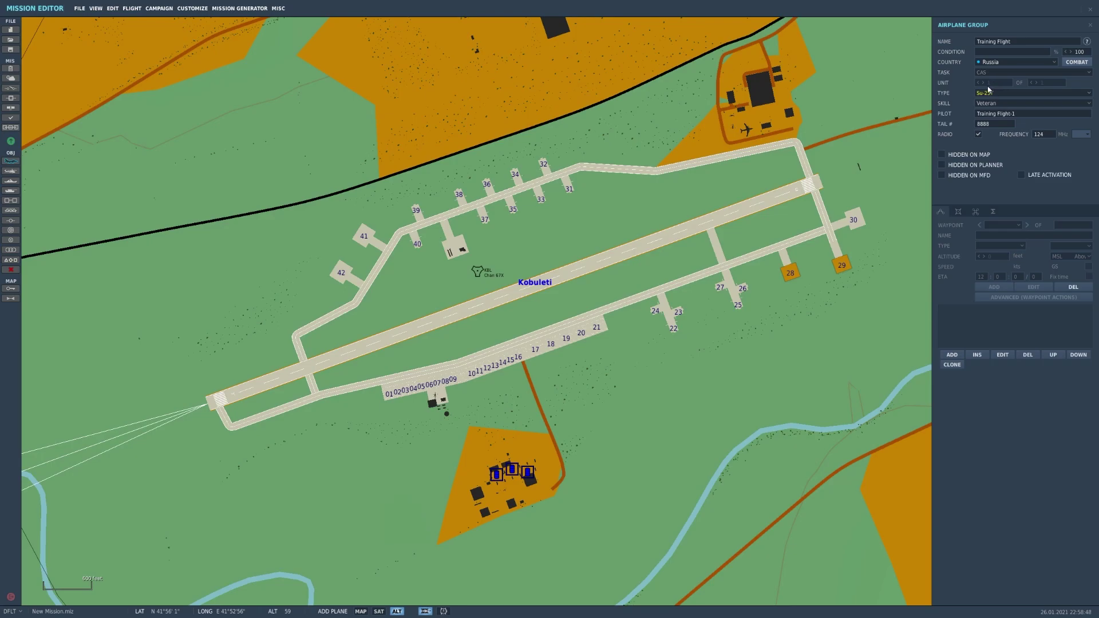
Change the Training Flight group's country to Georgia and select Su-25T as its aircraft type.
left_click(1006, 61)
scroll(1007, 114, "down", 3)
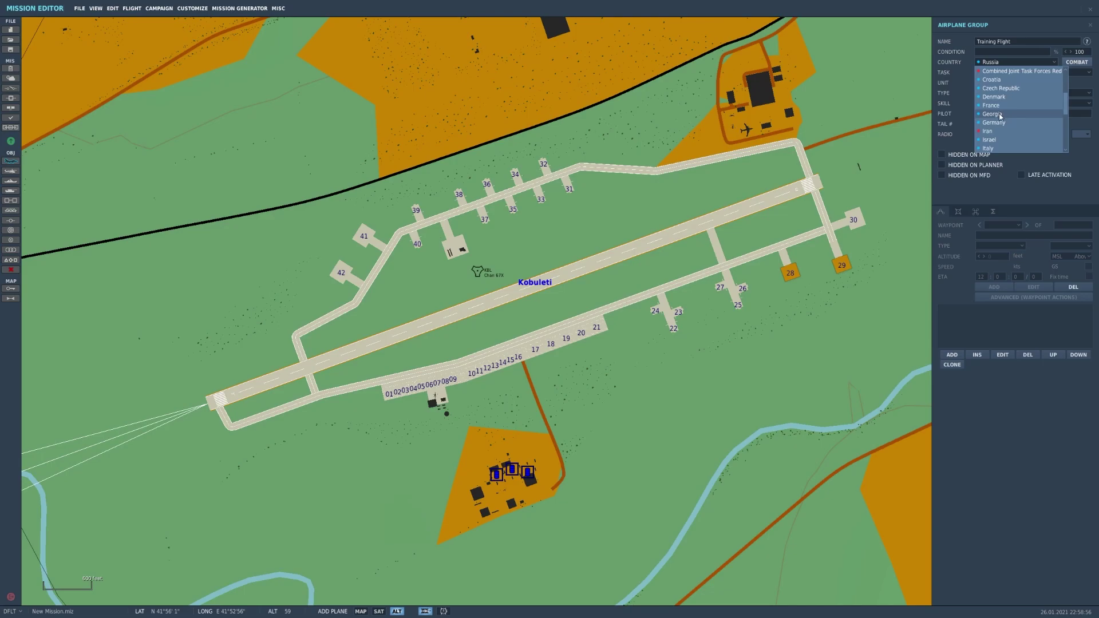
left_click(993, 114)
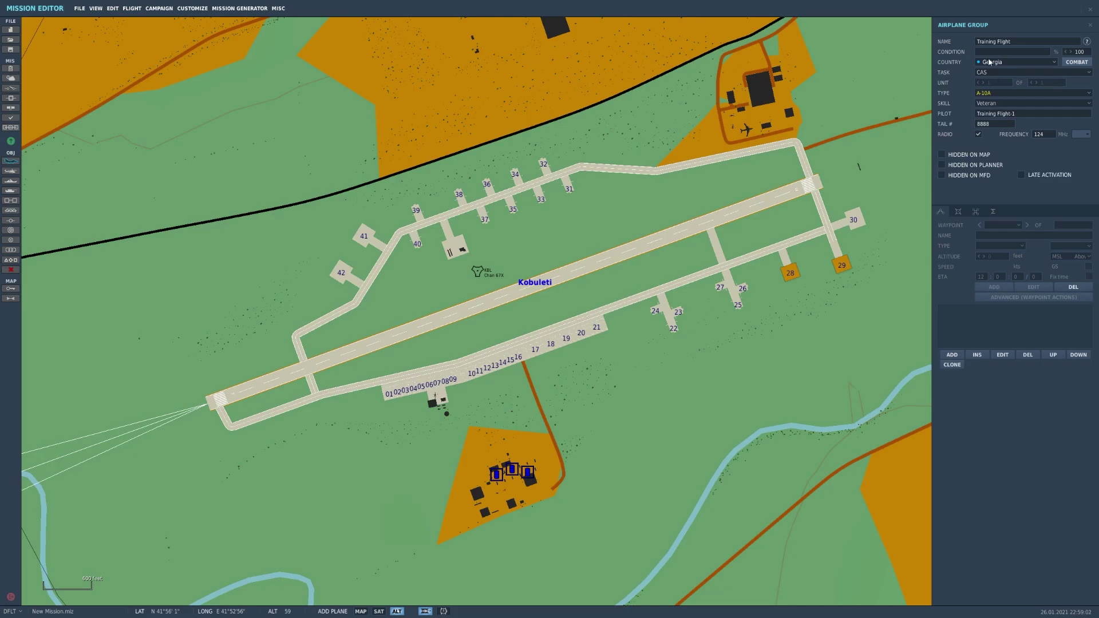
left_click(989, 95)
scroll(1022, 155, "down", 10)
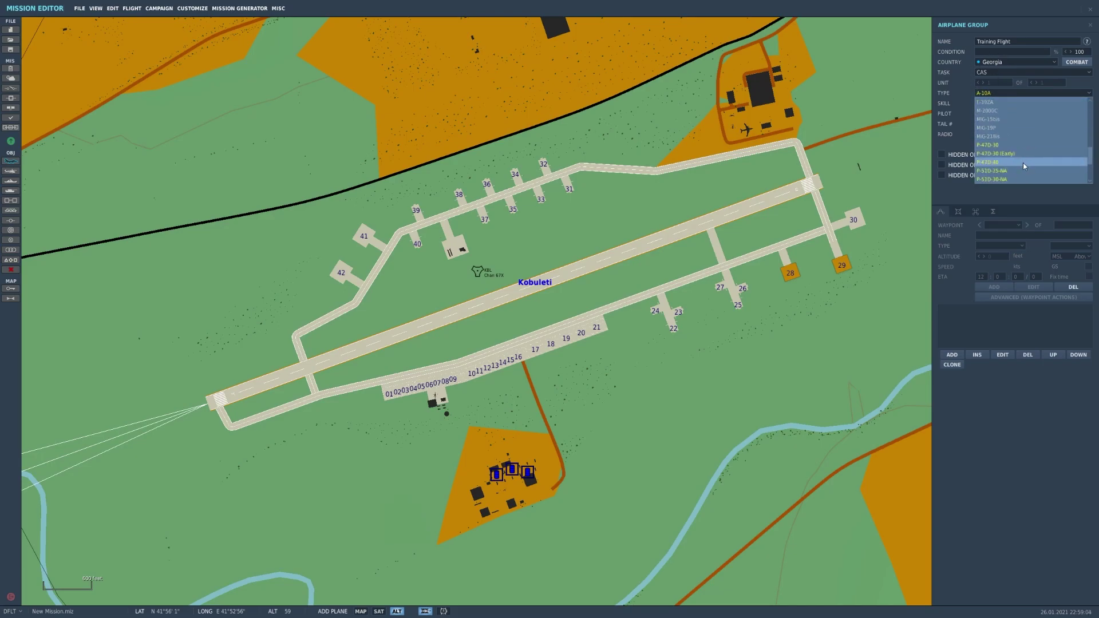
left_click(1002, 154)
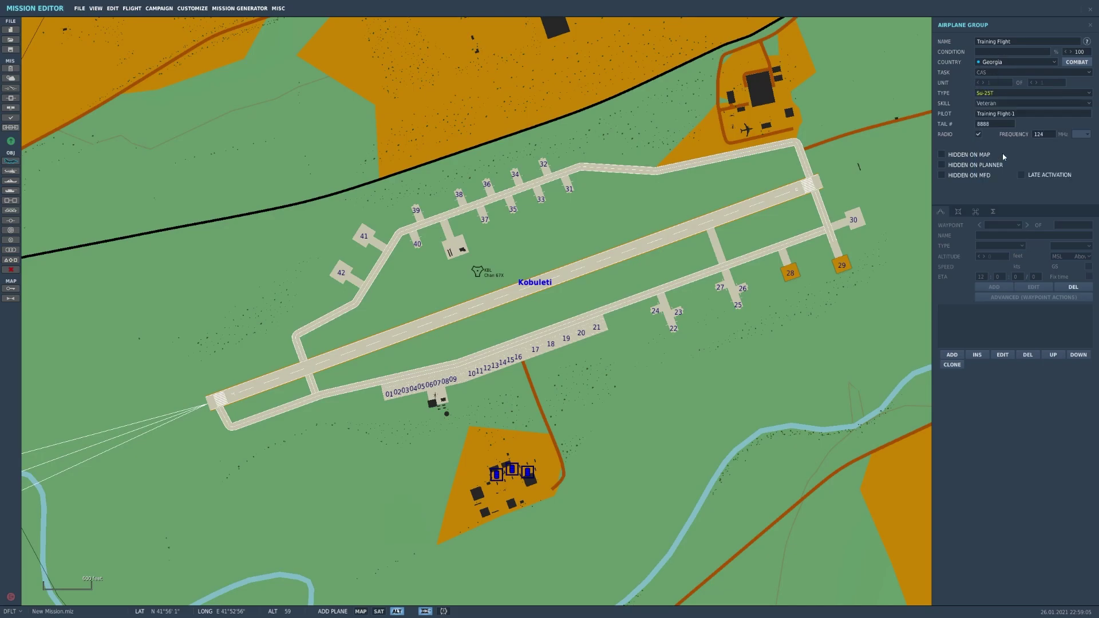
Review the aircraft types available for Georgia and keep Su-25T selected for the group.
left_click(1001, 92)
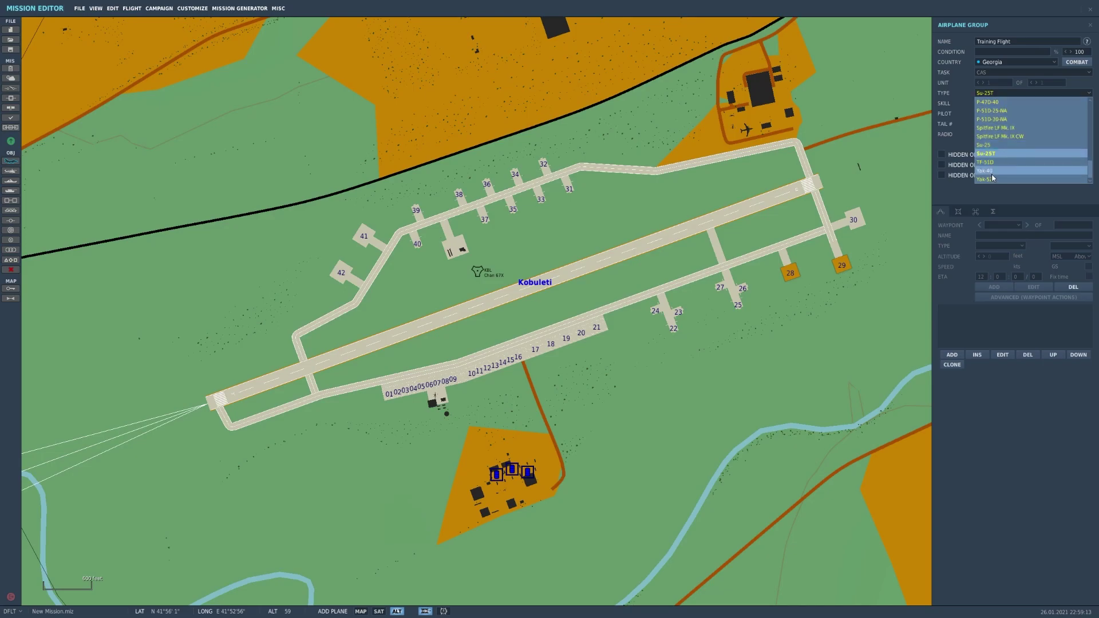
scroll(996, 166, "up", 3)
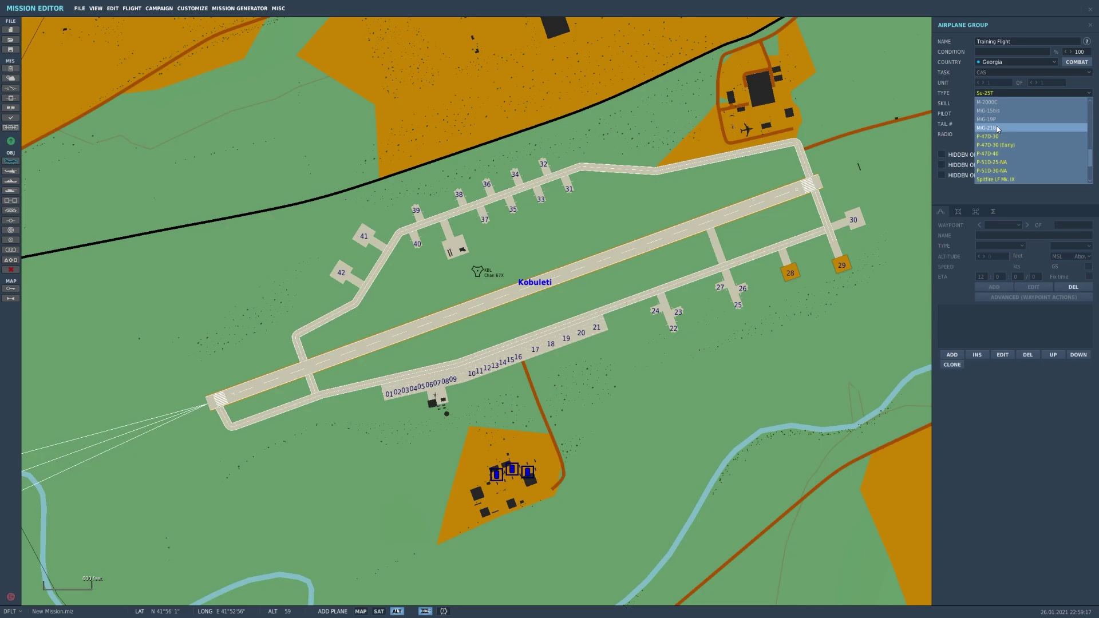
scroll(998, 130, "up", 6)
scroll(1008, 144, "down", 6)
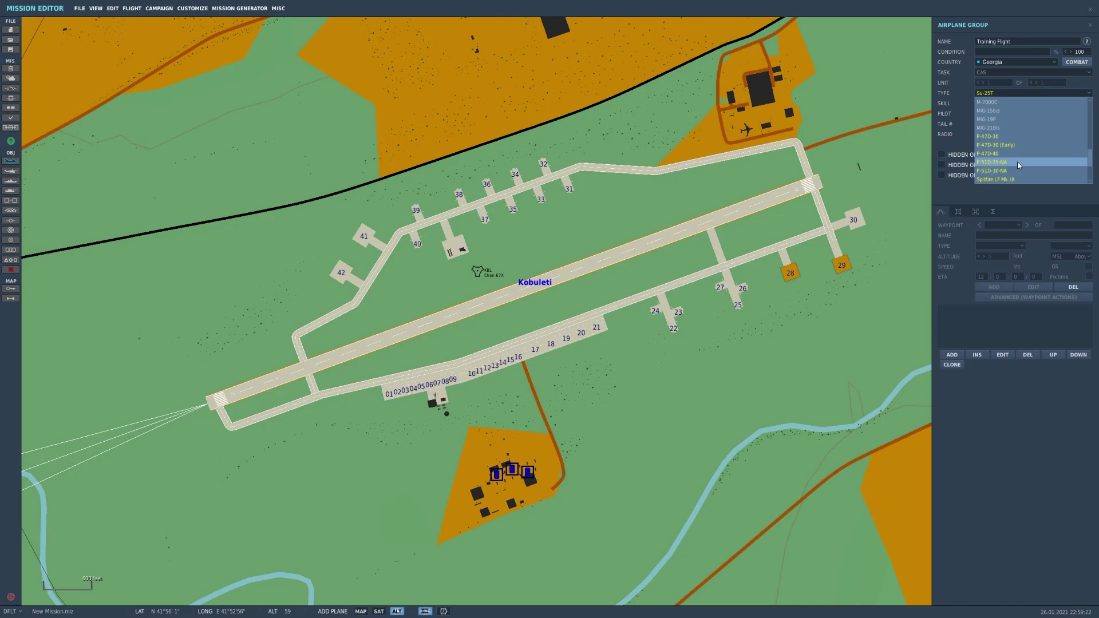
scroll(1015, 169, "up", 3)
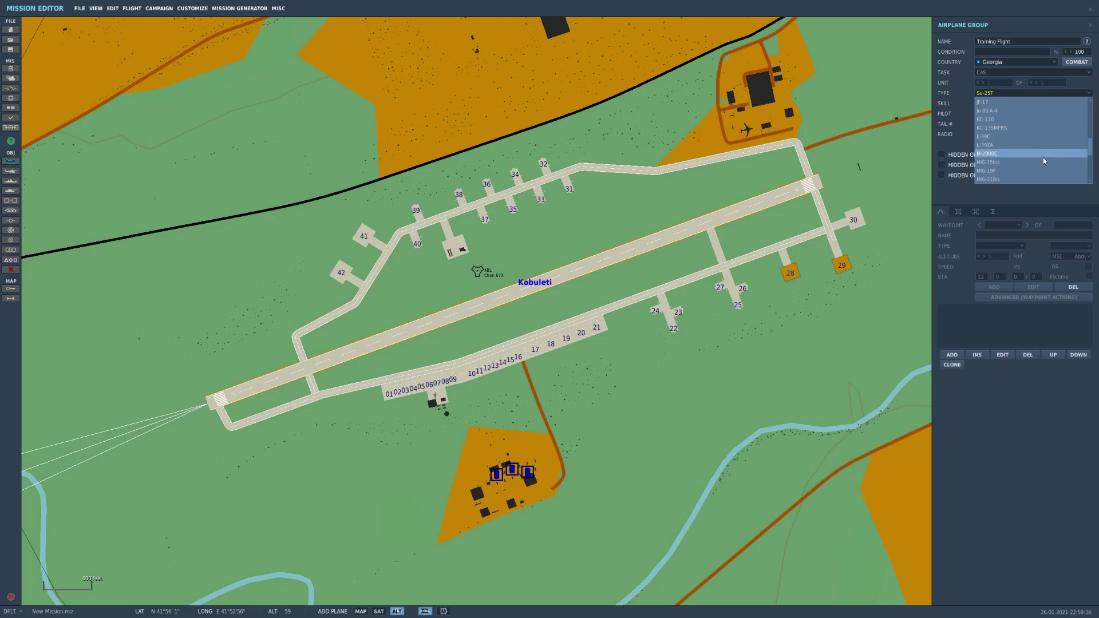
scroll(1037, 153, "down", 6)
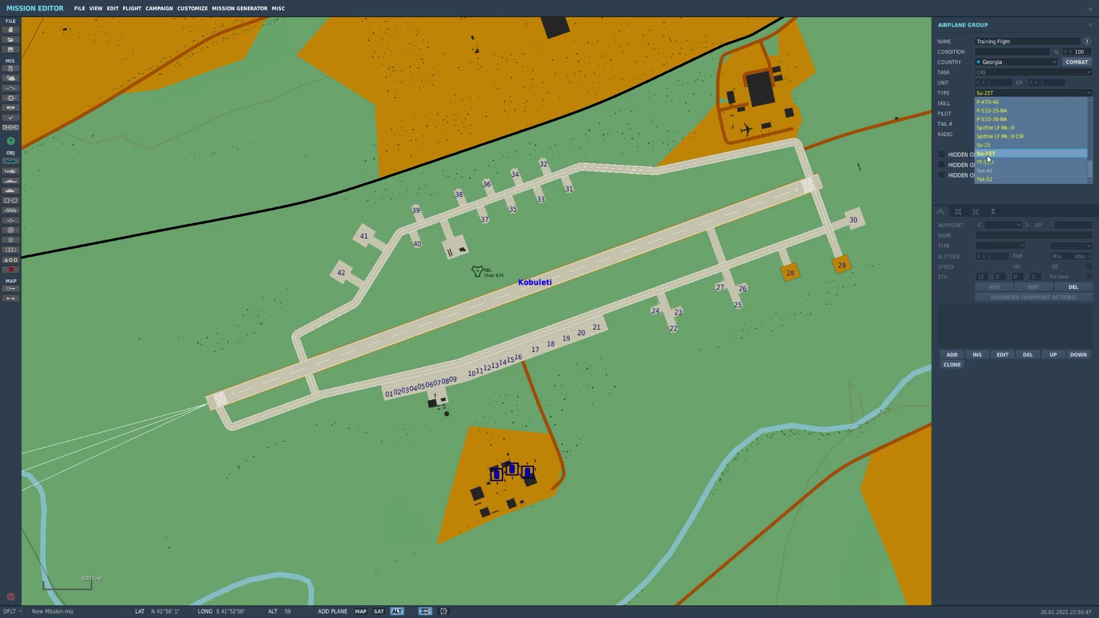
left_click(996, 155)
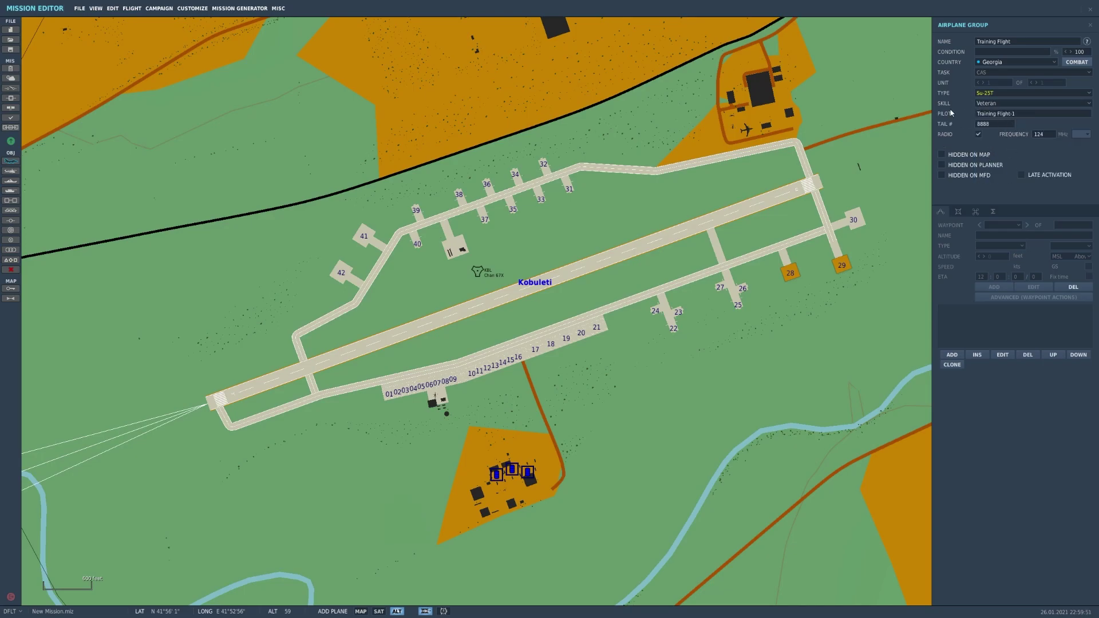
Set the Training Flight group's skill to Client, its pilot name to "Training Flight Pilot" and its tail number to 777.
left_click(994, 106)
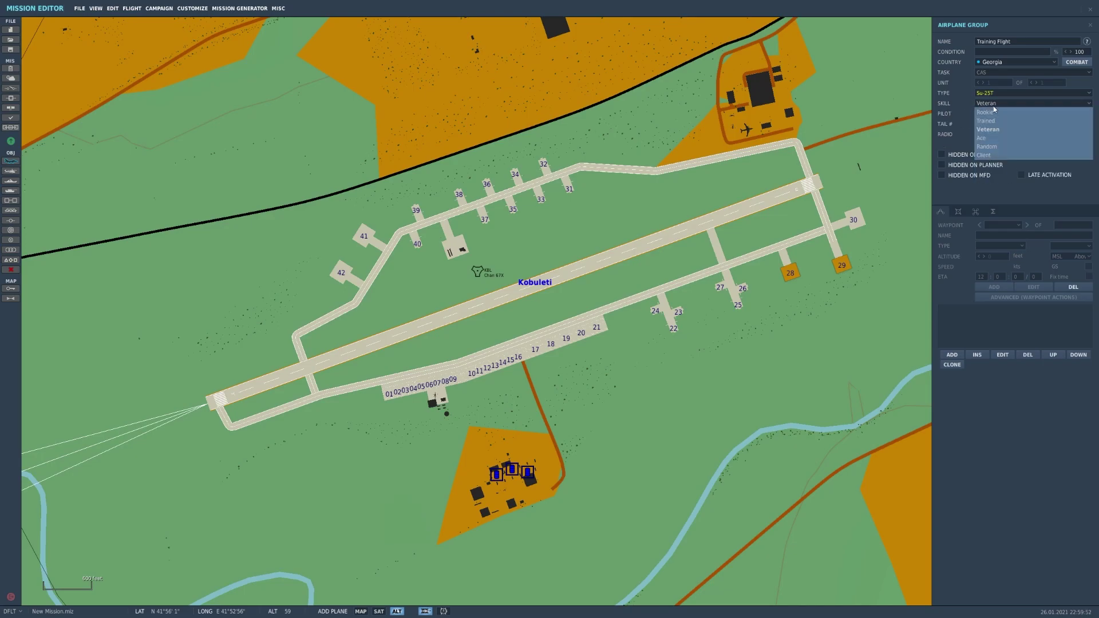
left_click(999, 155)
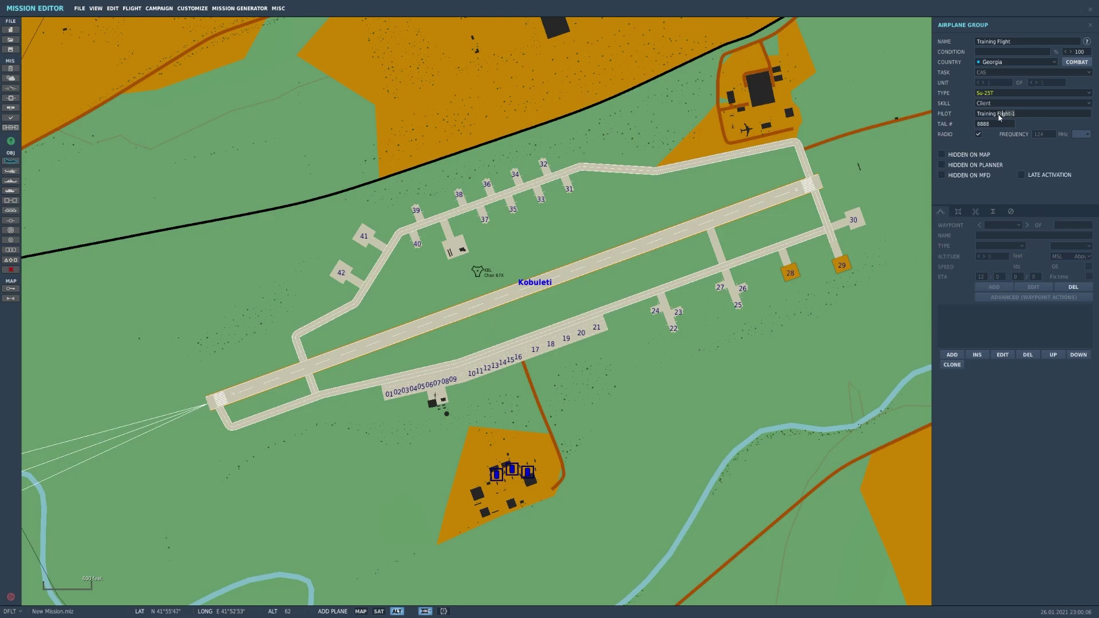
left_click(1018, 114)
type("Pilot")
left_click(988, 127)
type("777")
Place the Su-25T on Kobuleti parking spot 01 and set its starting waypoint type to Takeoff from ramp.
scroll(381, 401, "up", 3)
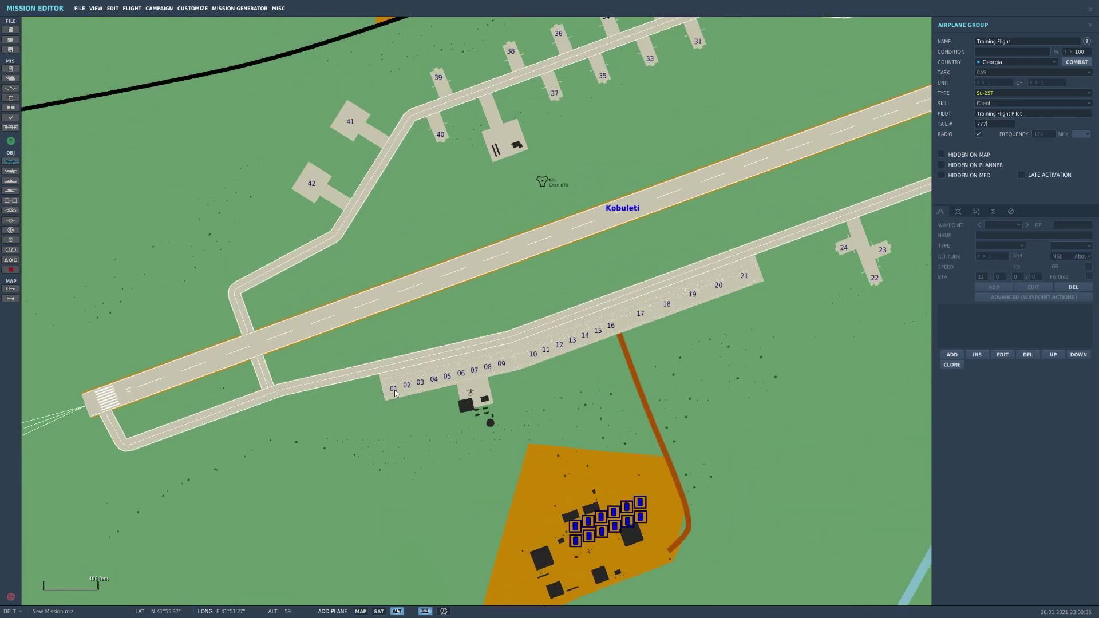
scroll(393, 390, "up", 2)
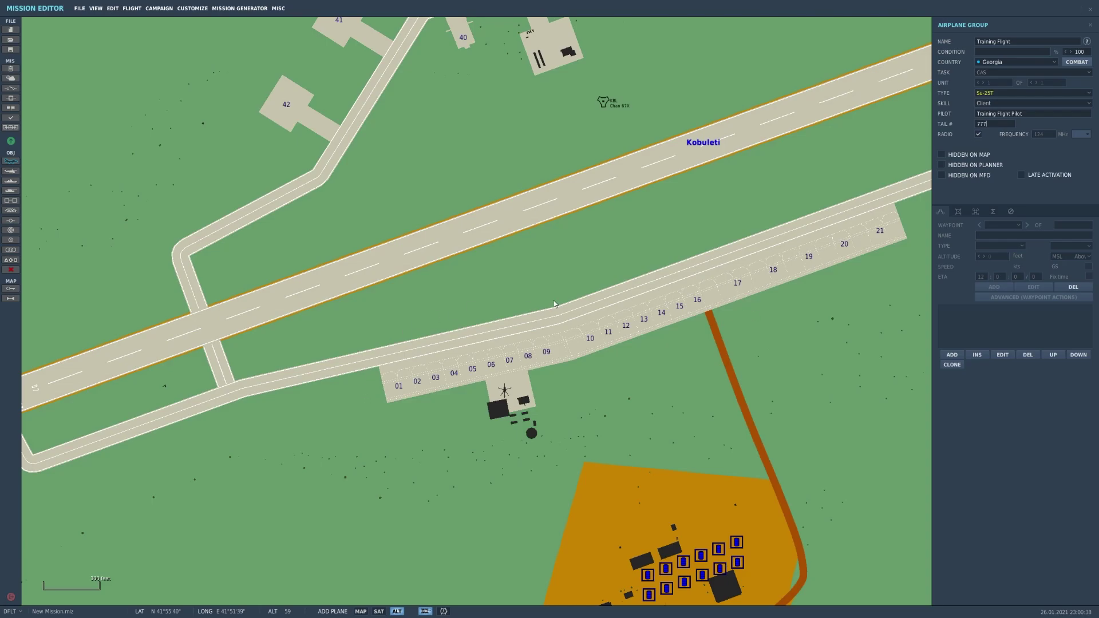
right_click_drag(352, 391, 456, 352)
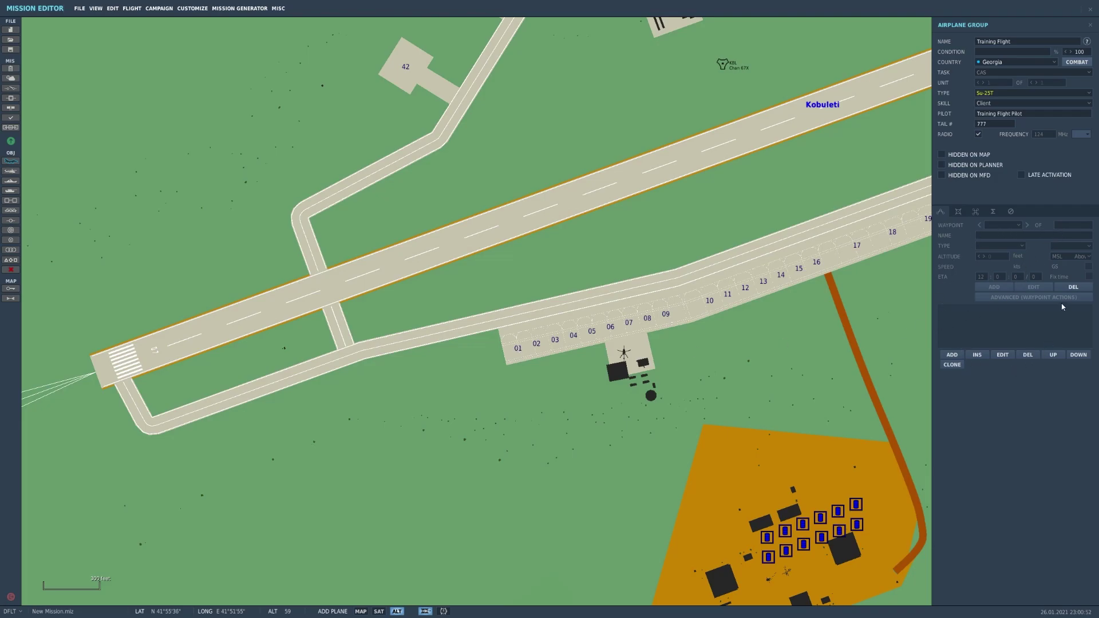
left_click(517, 348)
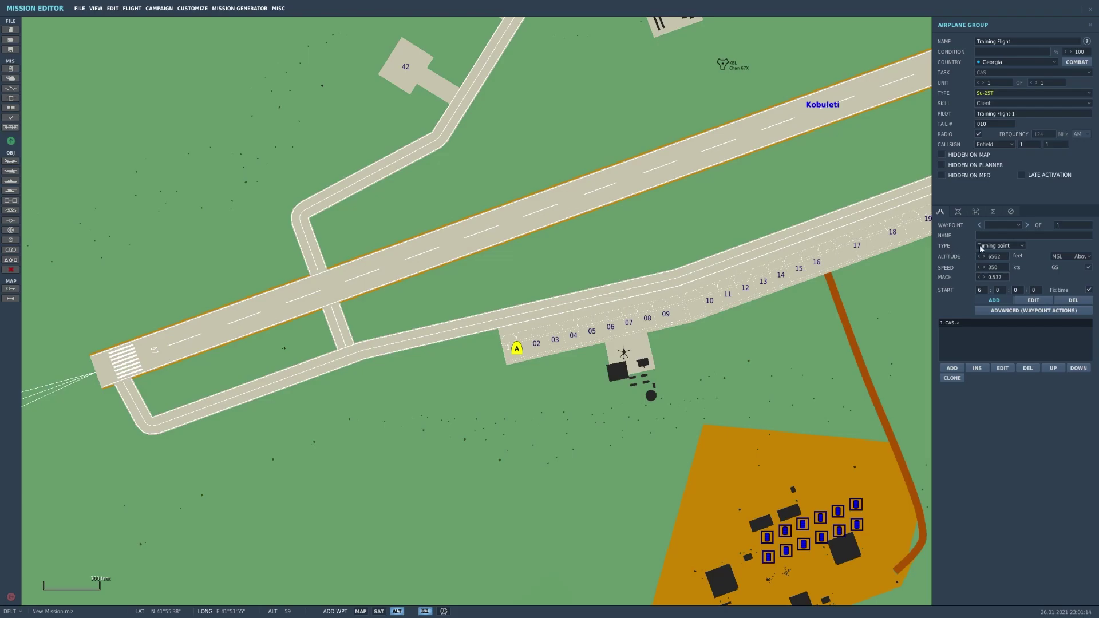
left_click(1004, 246)
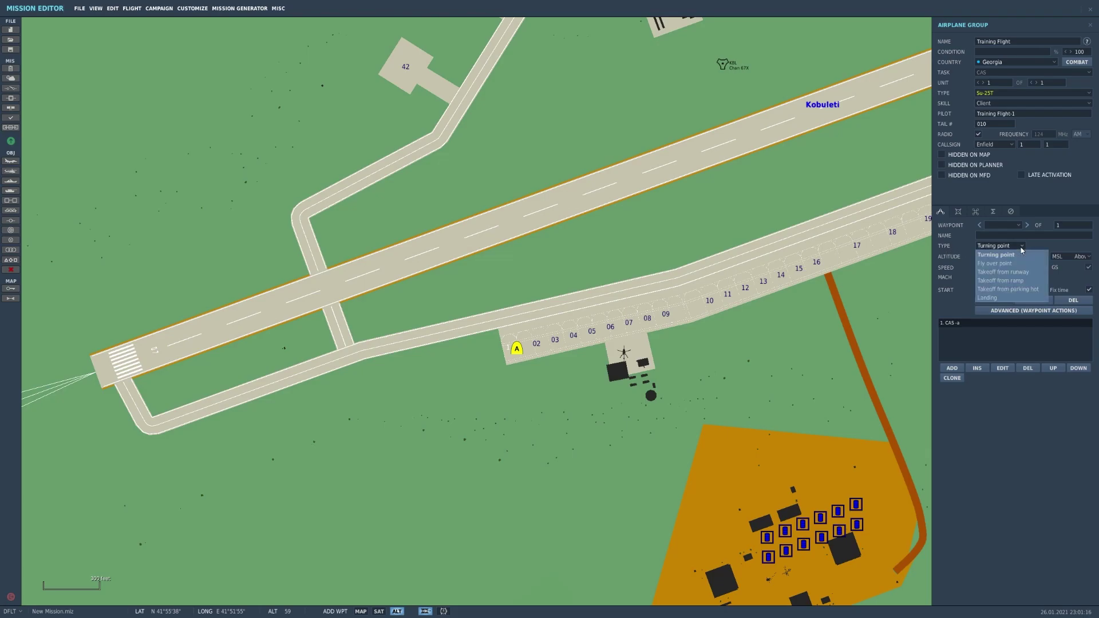
left_click(1005, 281)
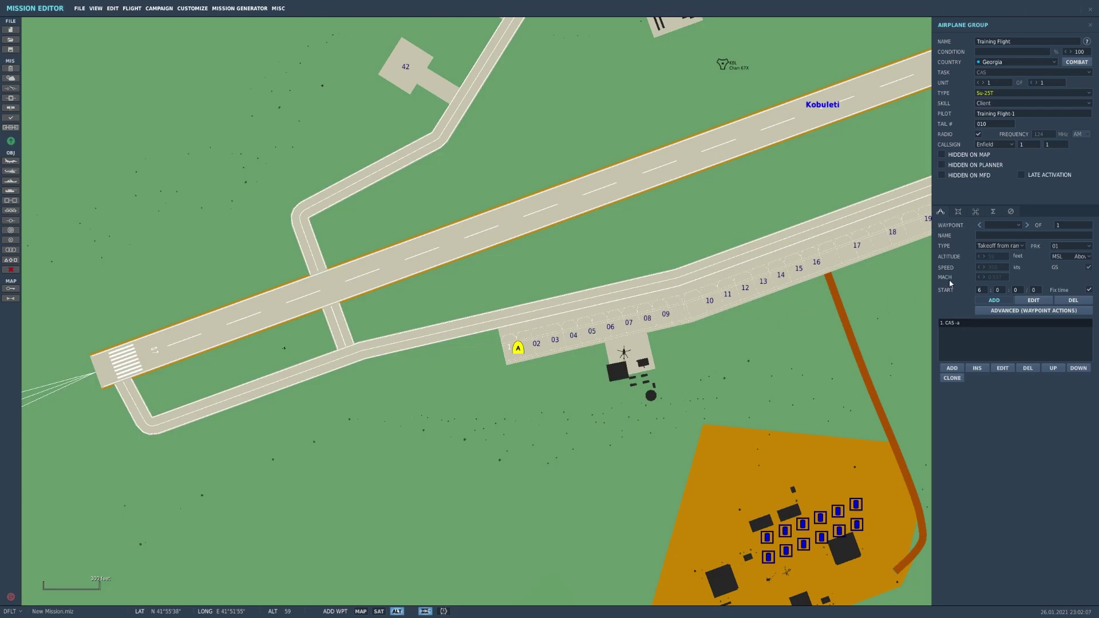
Try parking spot 09 for the Su-25T and return it to spot 01, keeping the start time as it is.
left_click(1065, 248)
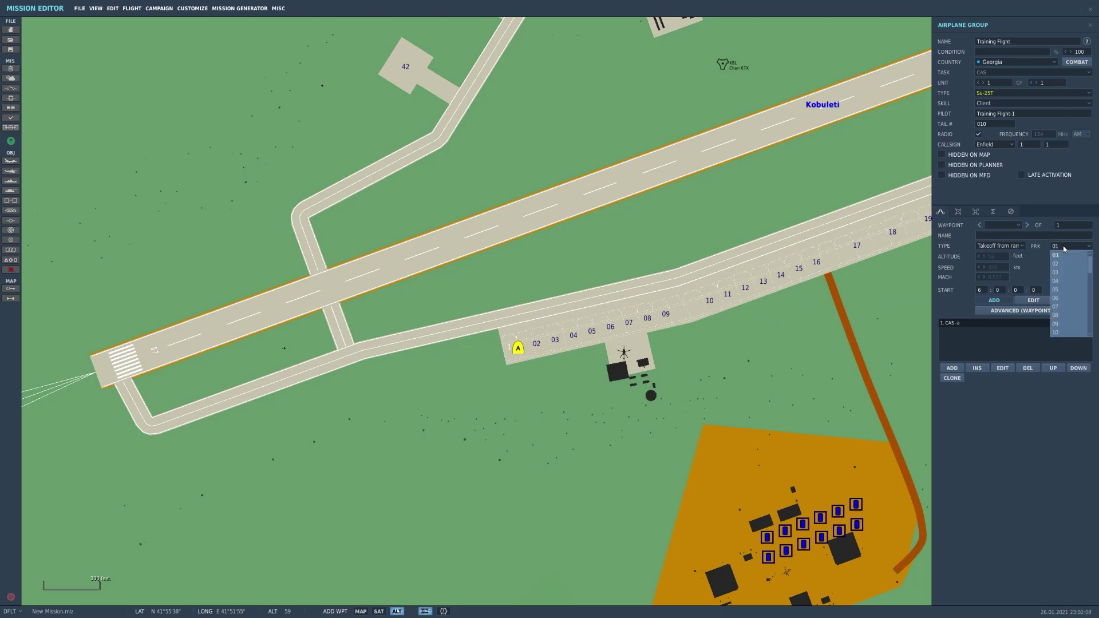
left_click(1068, 324)
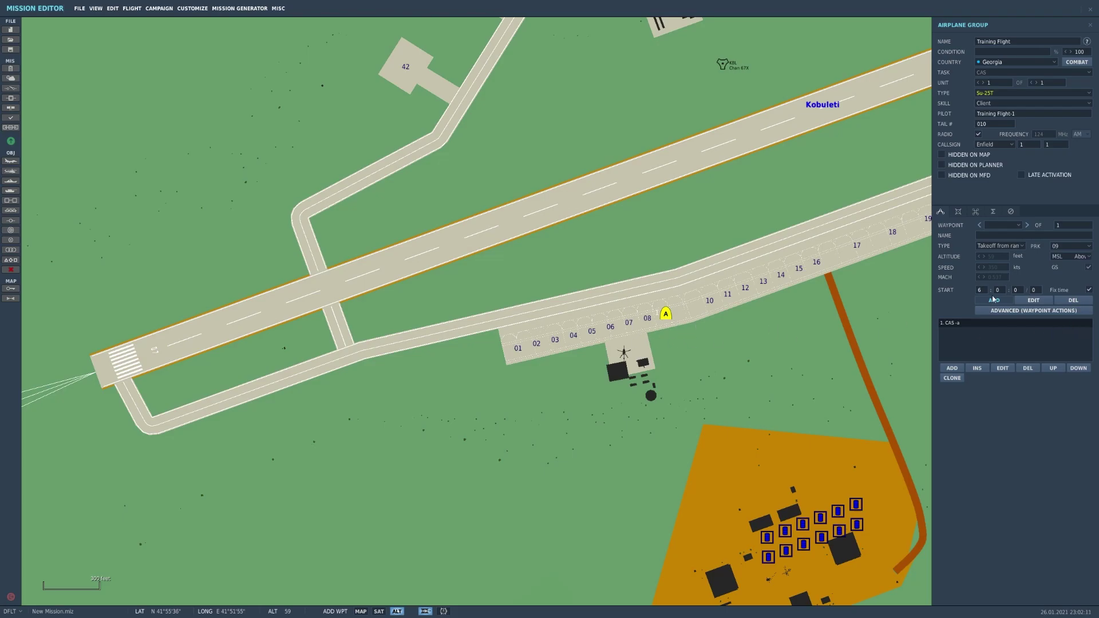
left_click(1069, 248)
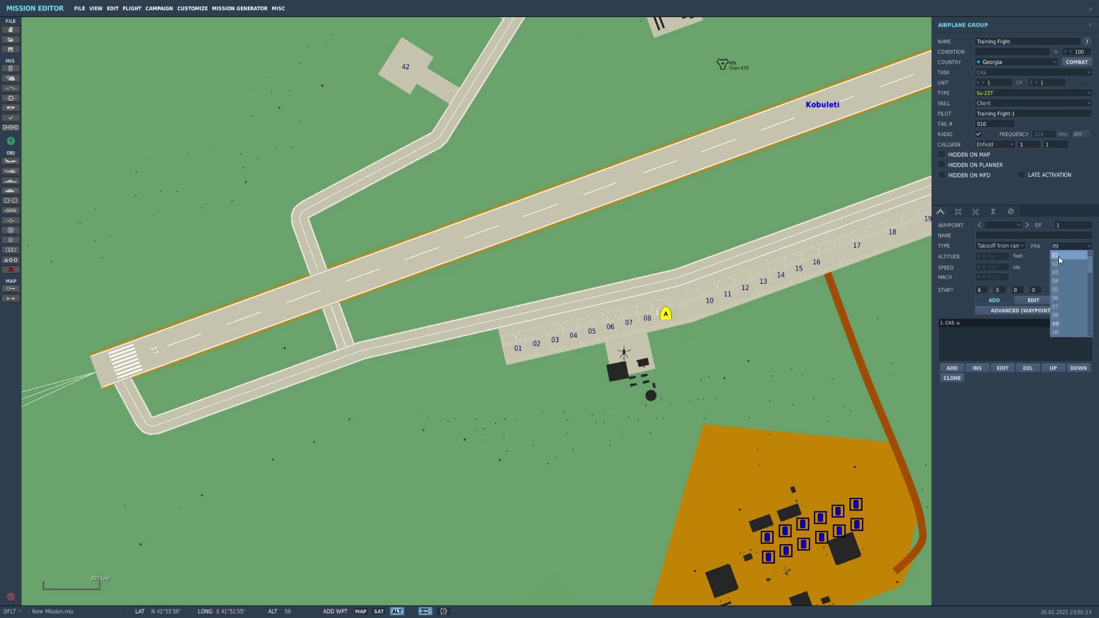
left_click(1060, 260)
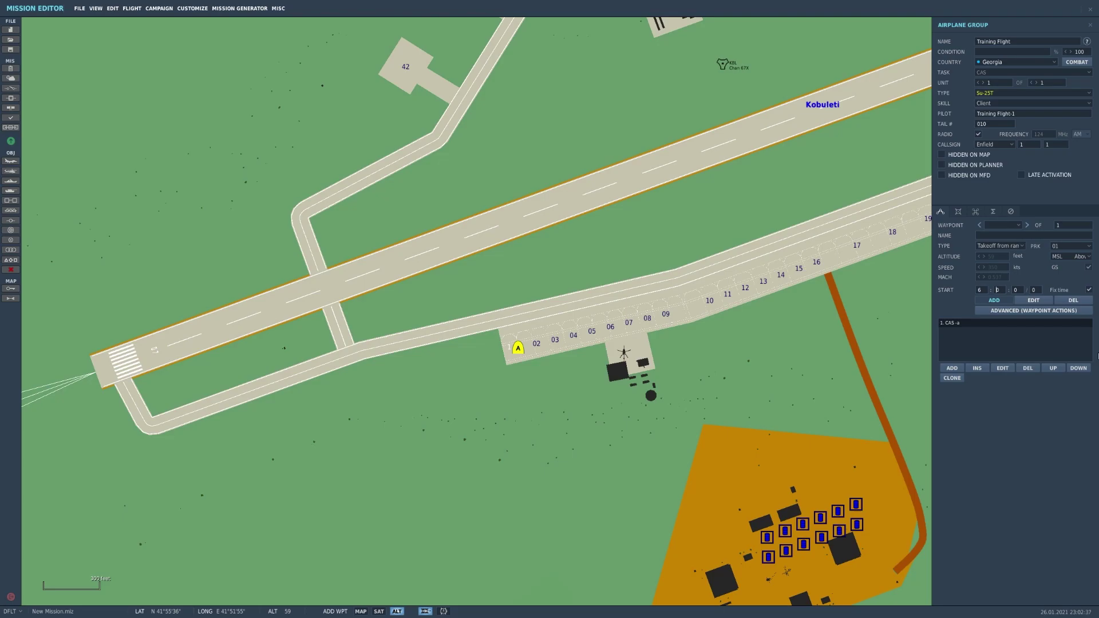
type("0")
key("BackSpace")
Add fifteen turning-point waypoints for the Training Flight scattered around the Kobuleti airfield, and leave waypoint adding.
left_click(372, 310)
left_click(794, 234)
left_click(569, 114)
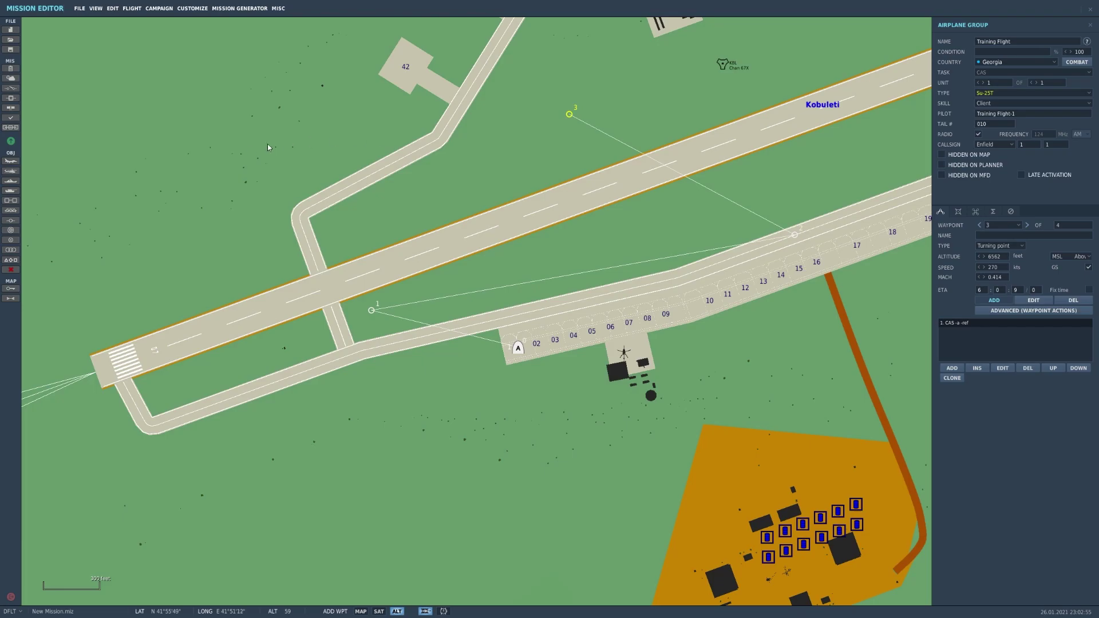
left_click(185, 182)
left_click(266, 396)
left_click(507, 236)
left_click(520, 347)
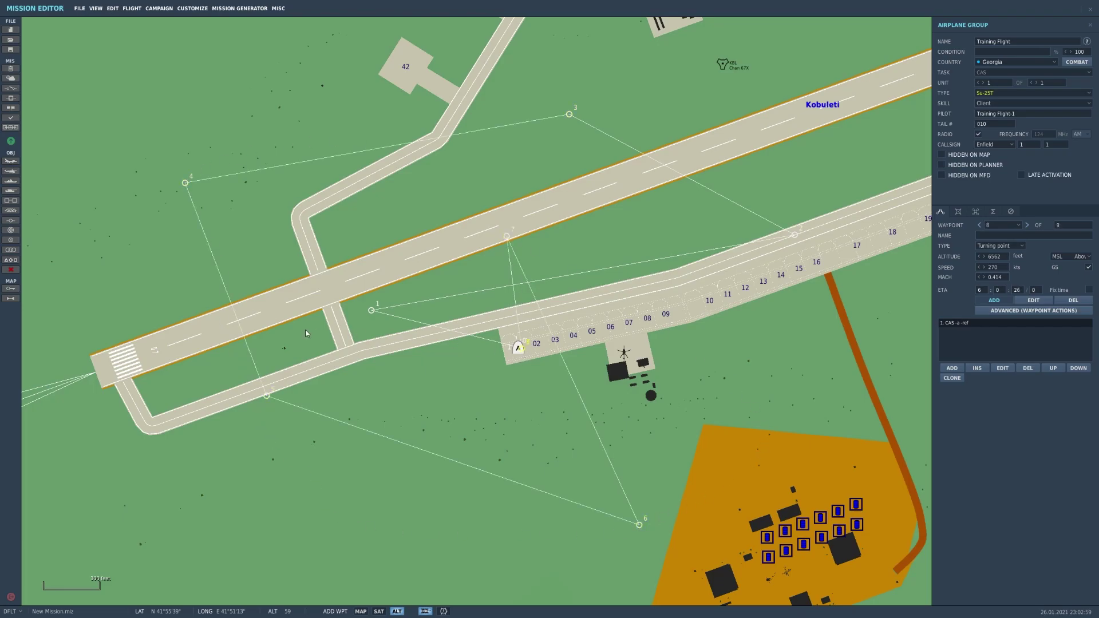
left_click(292, 327)
left_click(264, 236)
left_click(605, 217)
left_click(406, 48)
left_click(469, 445)
left_click(670, 362)
left_click(409, 138)
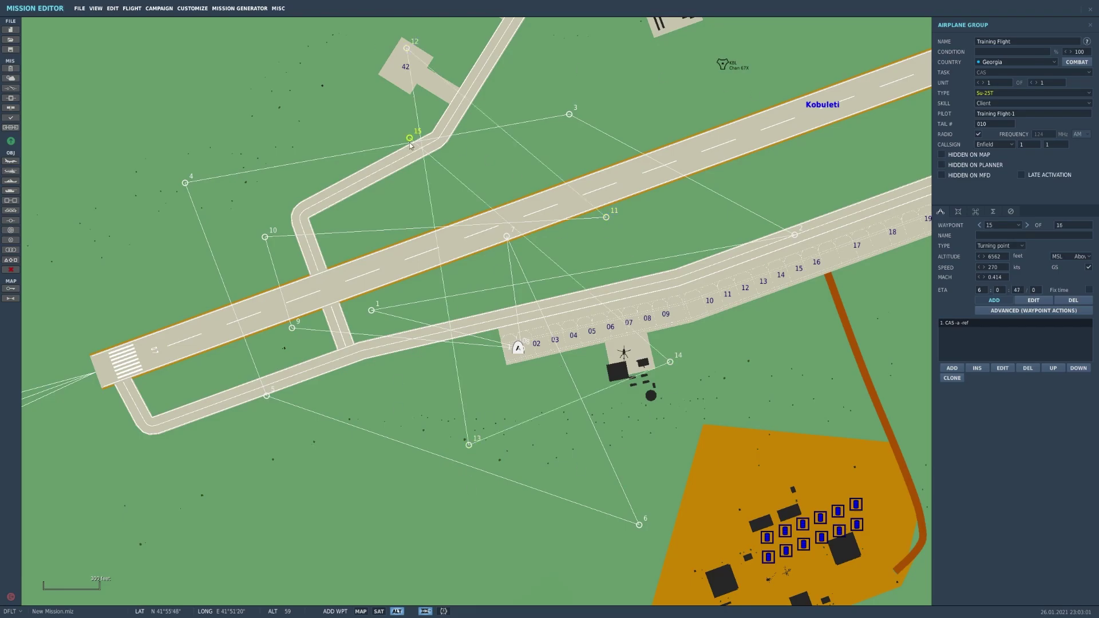
left_click(1033, 300)
left_click(527, 362)
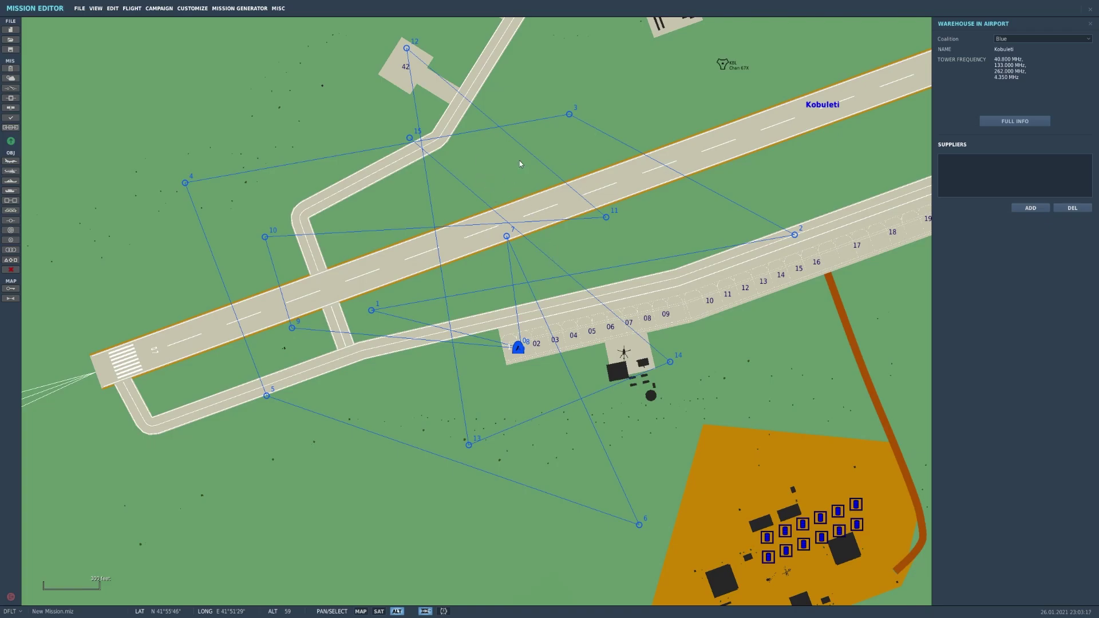
Delete waypoints 15 back to 1 from the Training Flight route, keeping only the ramp start point.
left_click(410, 139)
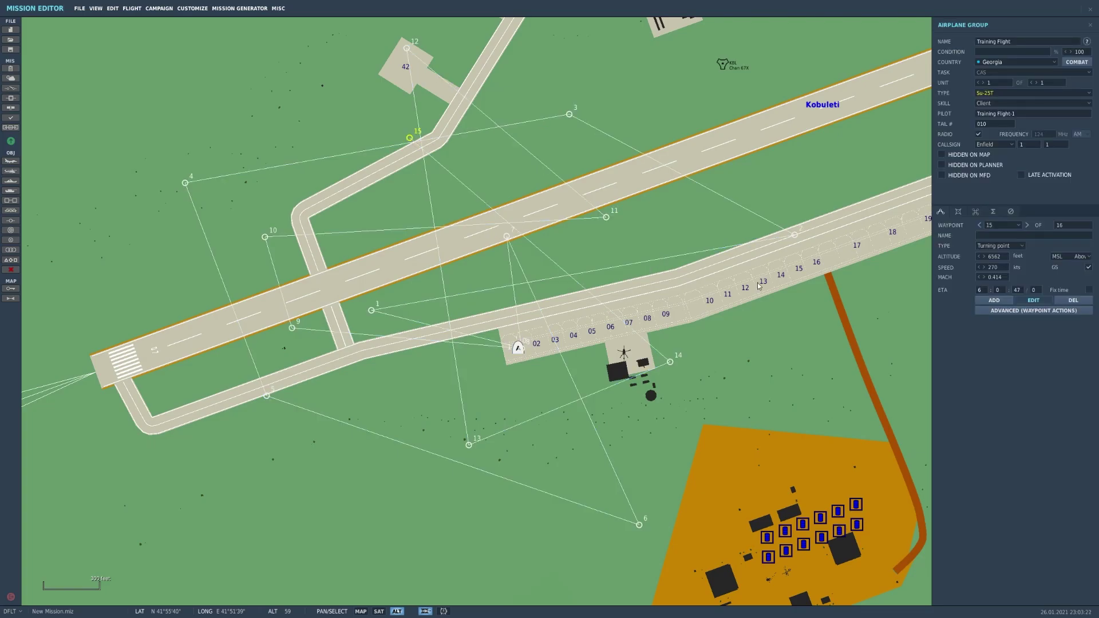
left_click(1076, 305)
left_click(1078, 304)
left_click(1079, 303)
left_click(1078, 304)
left_click(1078, 303)
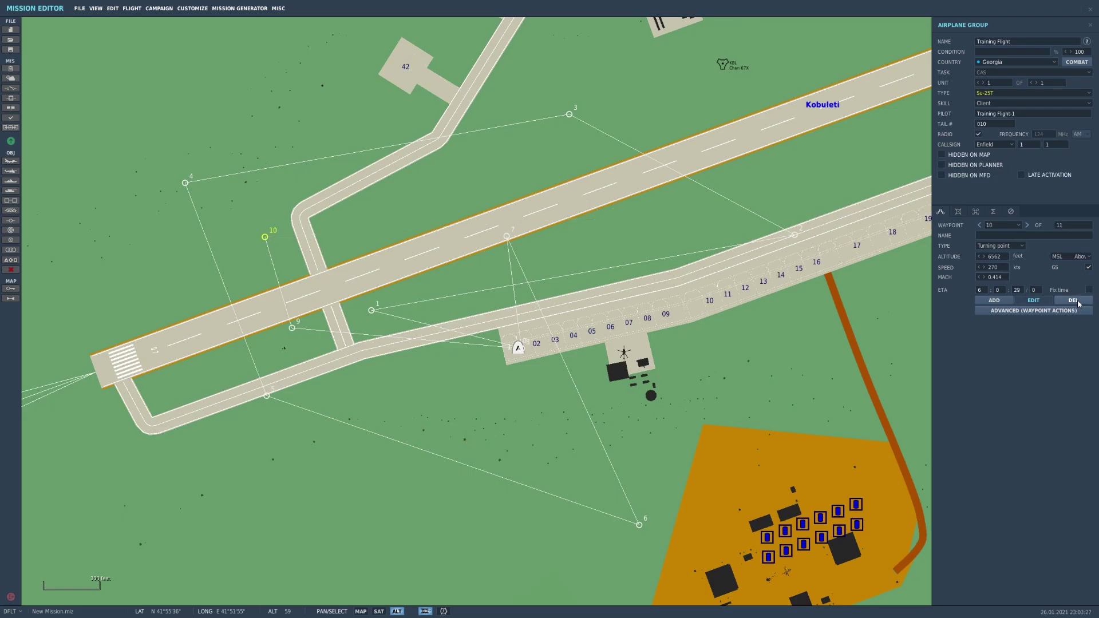
left_click(1079, 303)
left_click(1079, 303)
left_click(1078, 303)
left_click(1078, 303)
left_click(1079, 303)
left_click(1079, 303)
left_click(1078, 303)
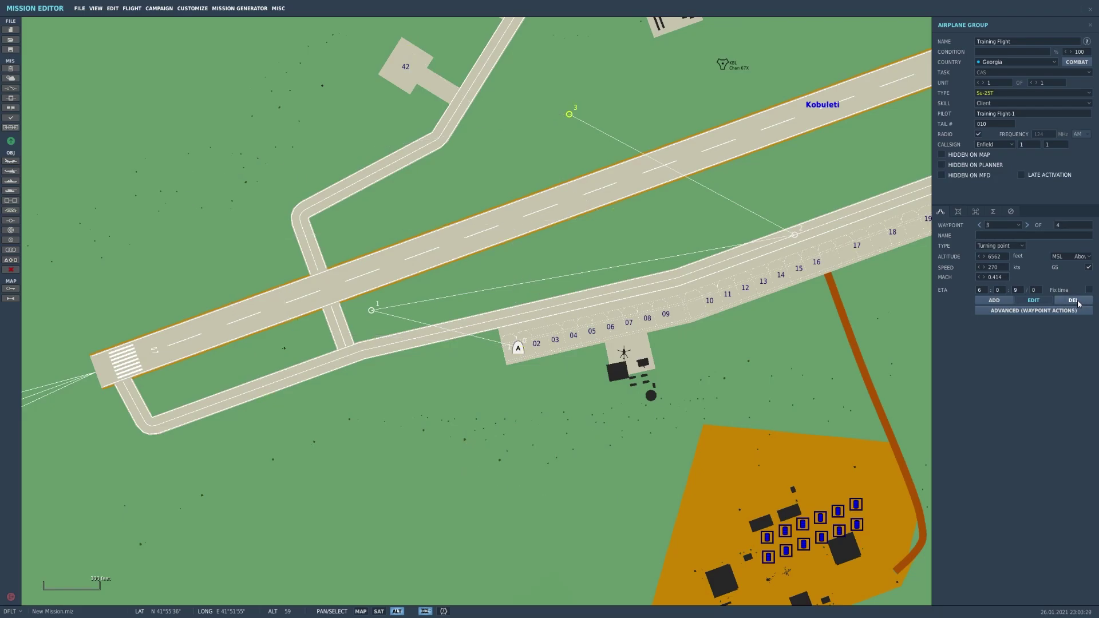
left_click(1079, 304)
left_click(1078, 304)
left_click(1079, 303)
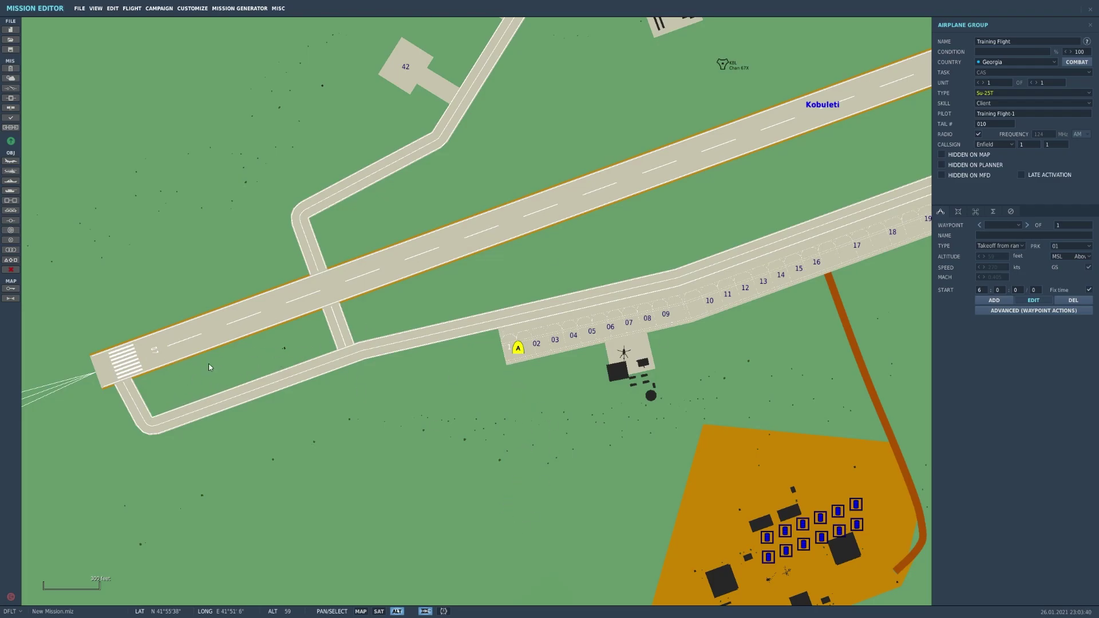
Examine the Kobuleti airfield layout and the parking spots selectable for the Training Flight group.
scroll(521, 400, "down", 4)
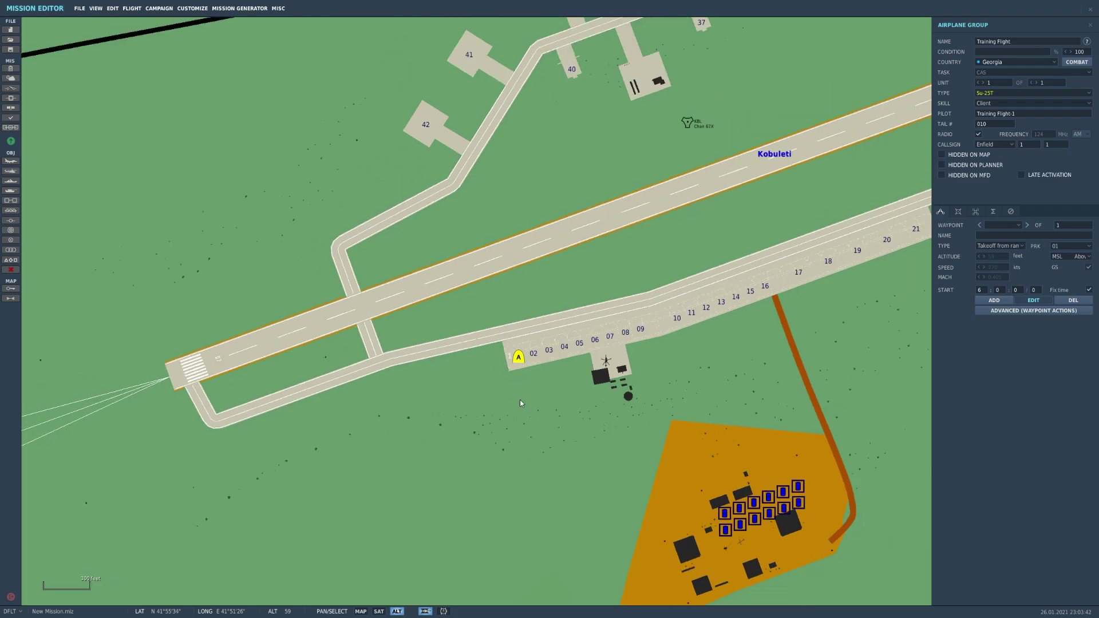
scroll(727, 369, "down", 1)
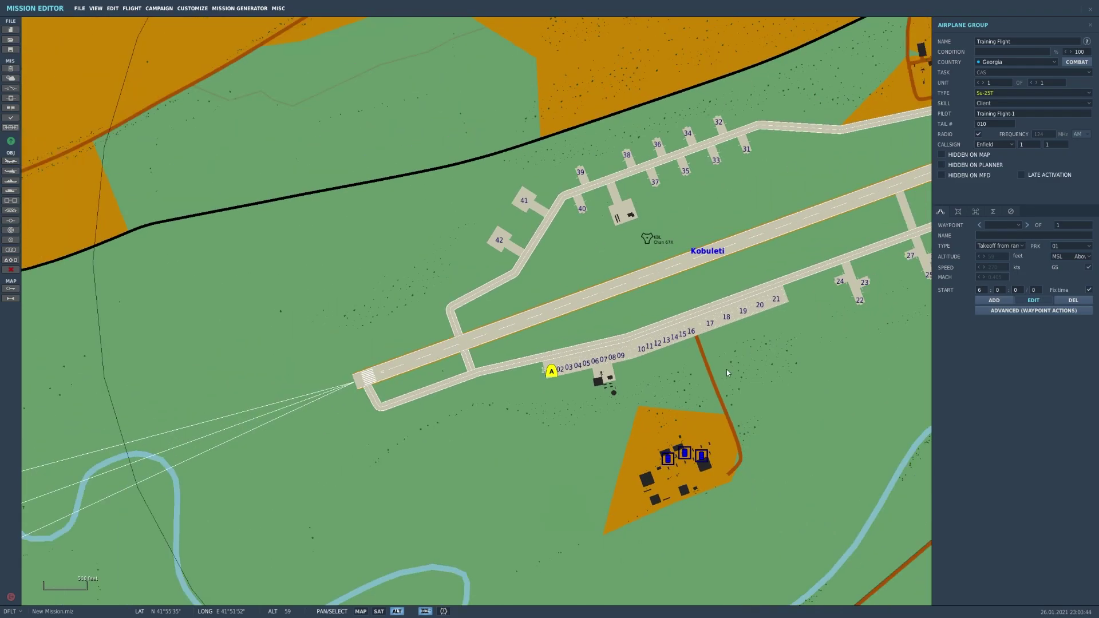
left_click(578, 386)
left_click_drag(732, 331, 584, 345)
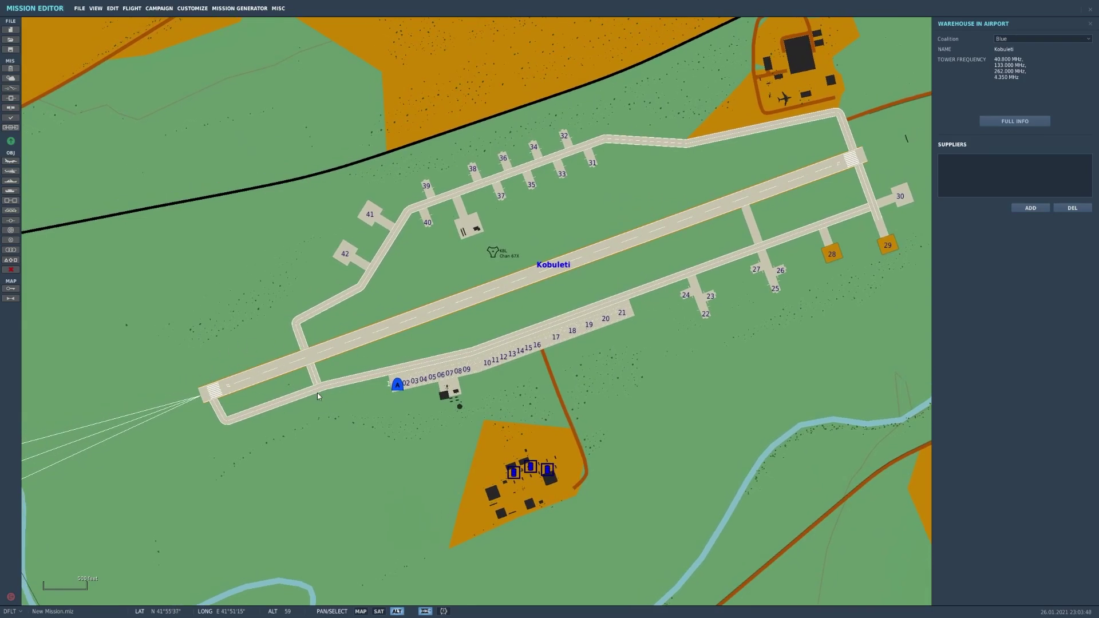
left_click(398, 386)
left_click(1068, 248)
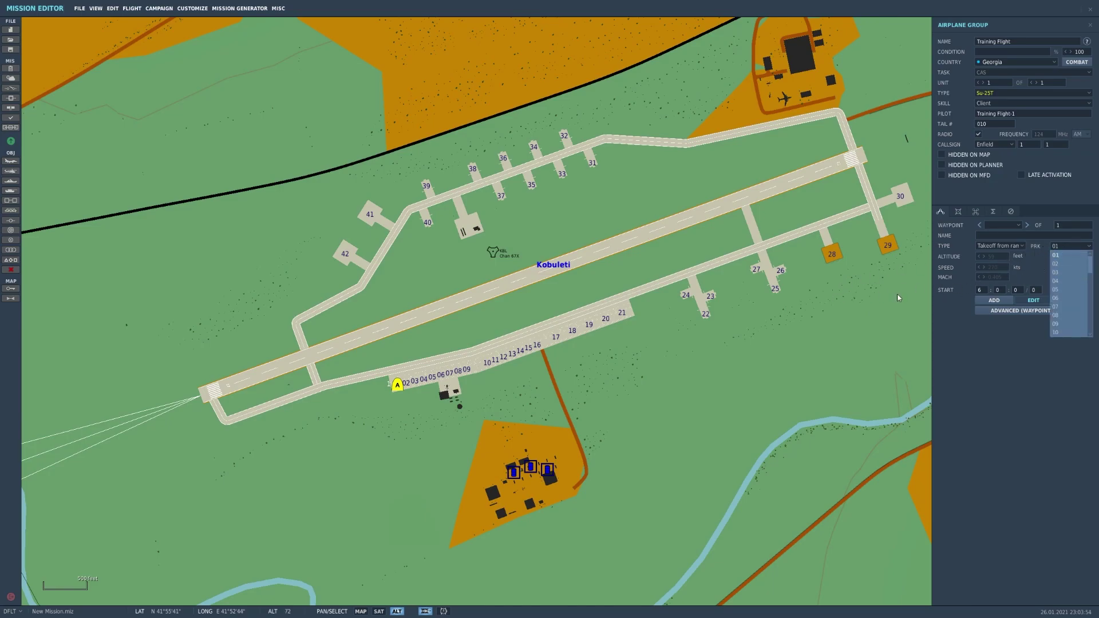
left_click(734, 315)
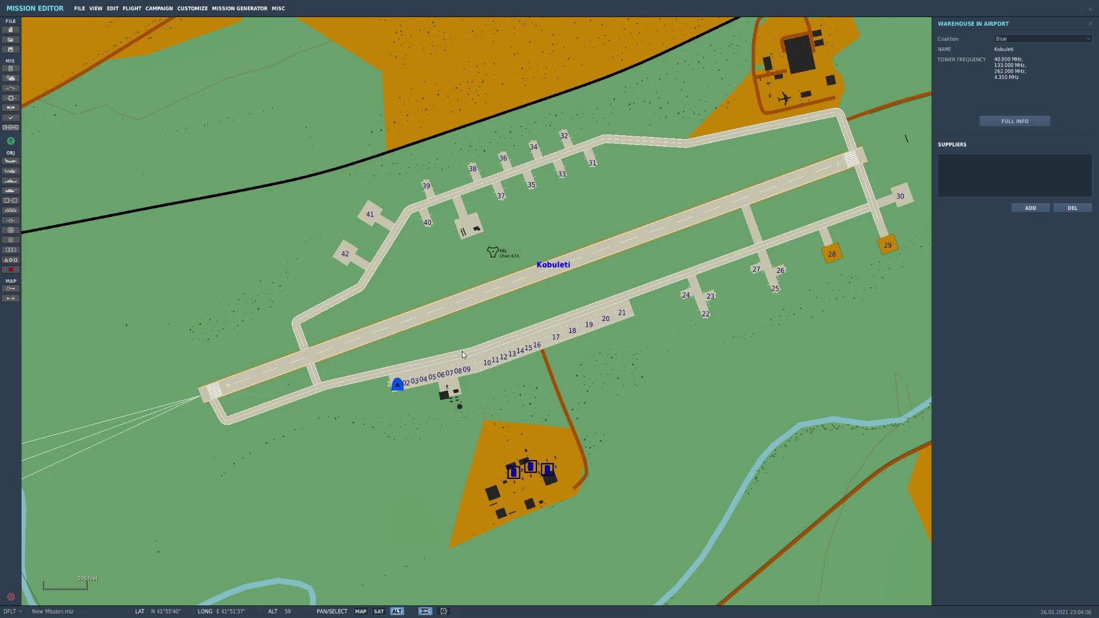
Save the mission as Su25T-Training-01.miz in the Missions folder, overwriting the existing file.
left_click(78, 9)
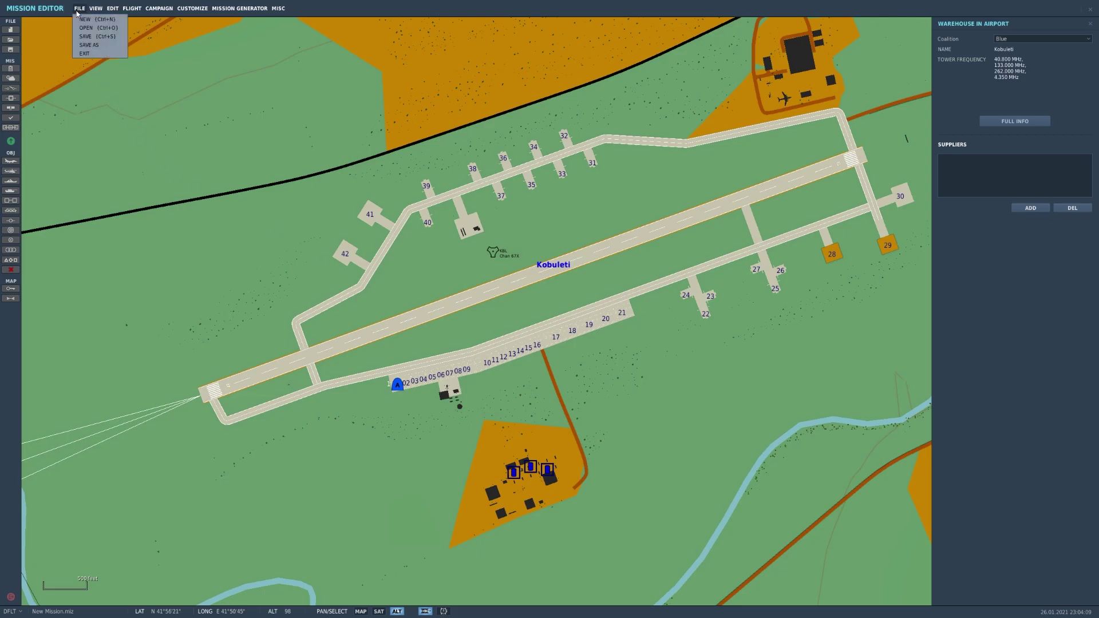
left_click(92, 46)
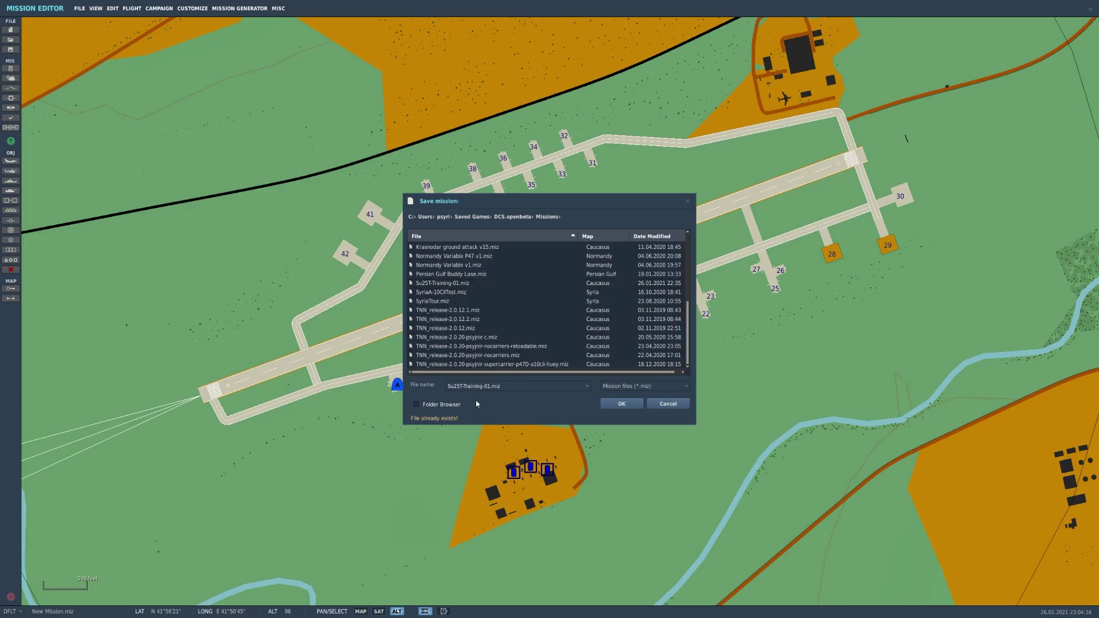
left_click(622, 405)
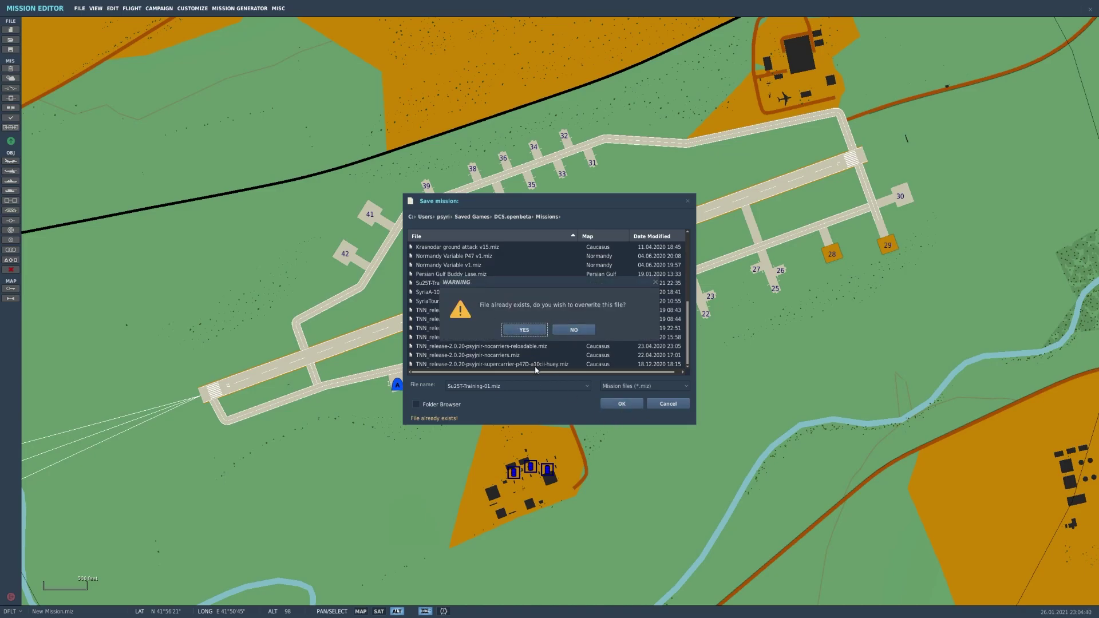
left_click(527, 331)
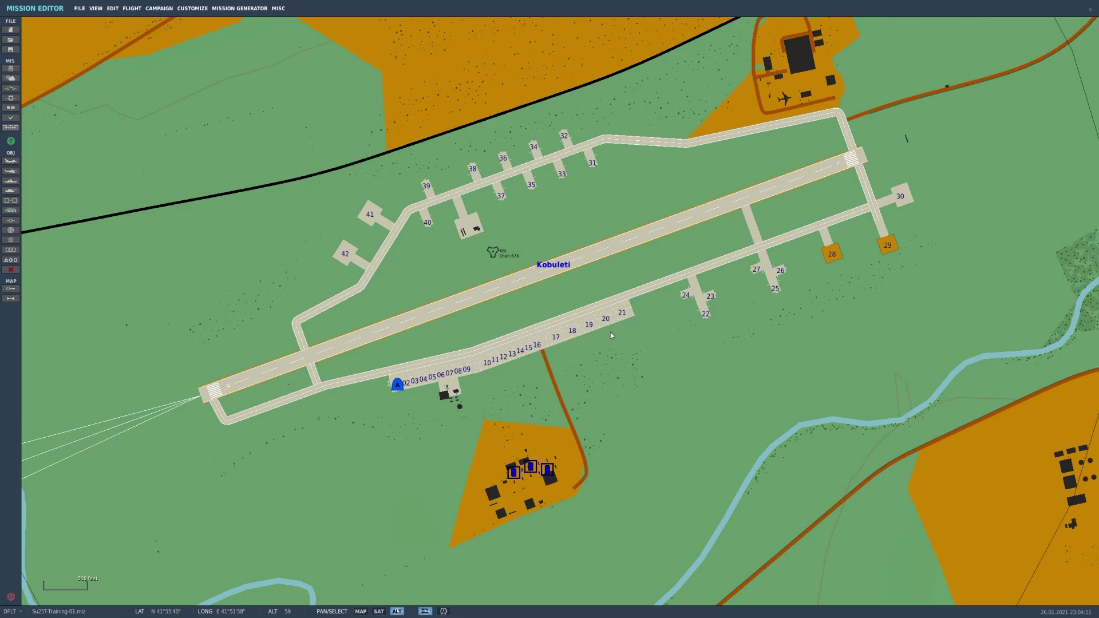
scroll(575, 360, "down", 5)
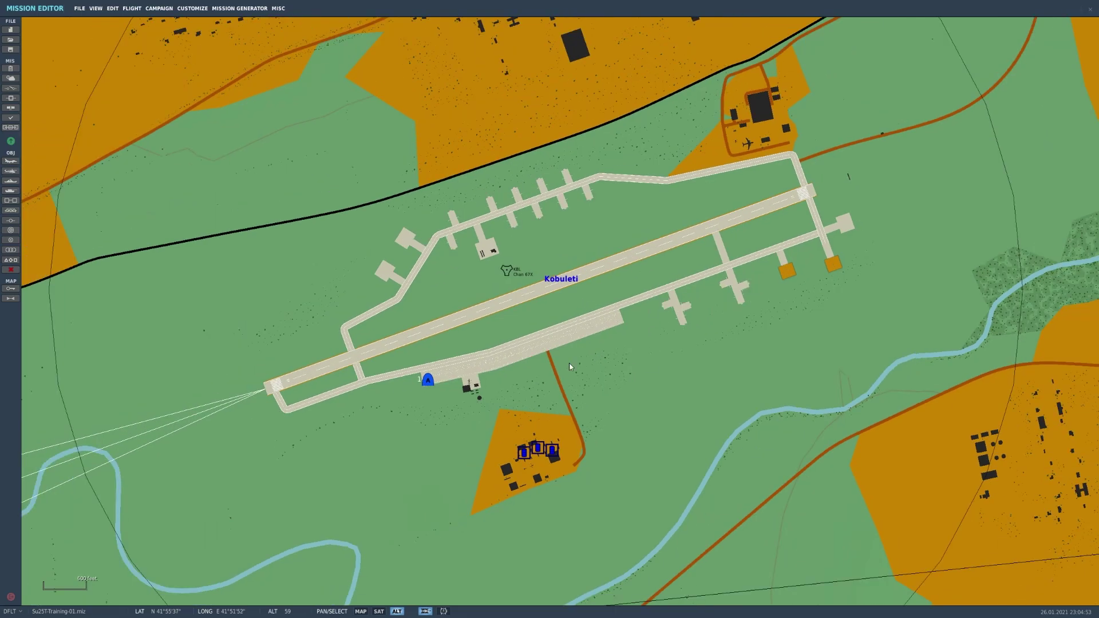